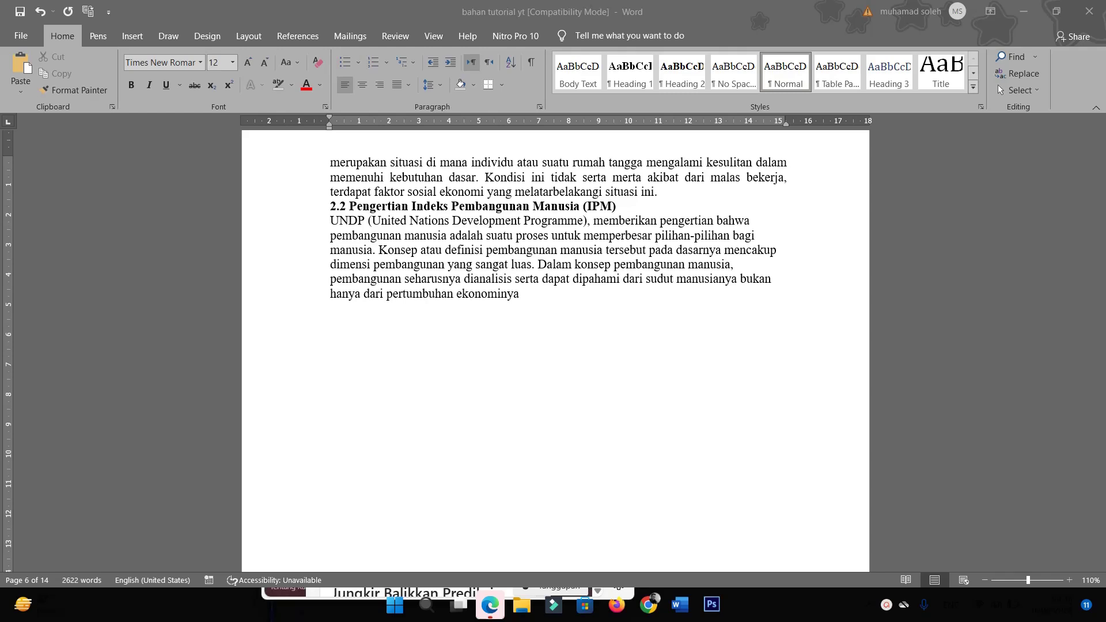
# Step: Scroll through the document to inspect the blank gap after the UNDP paragraph
pyautogui.scroll(-5, 662, 338)
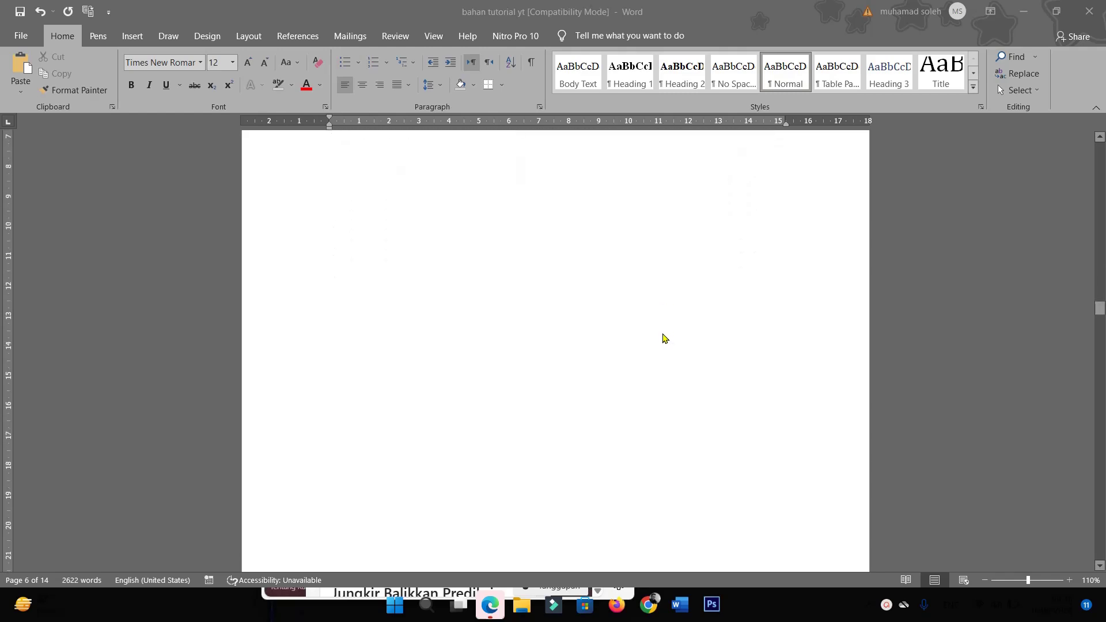
pyautogui.scroll(-3, 662, 336)
pyautogui.scroll(-2, 662, 336)
pyautogui.scroll(-2, 661, 336)
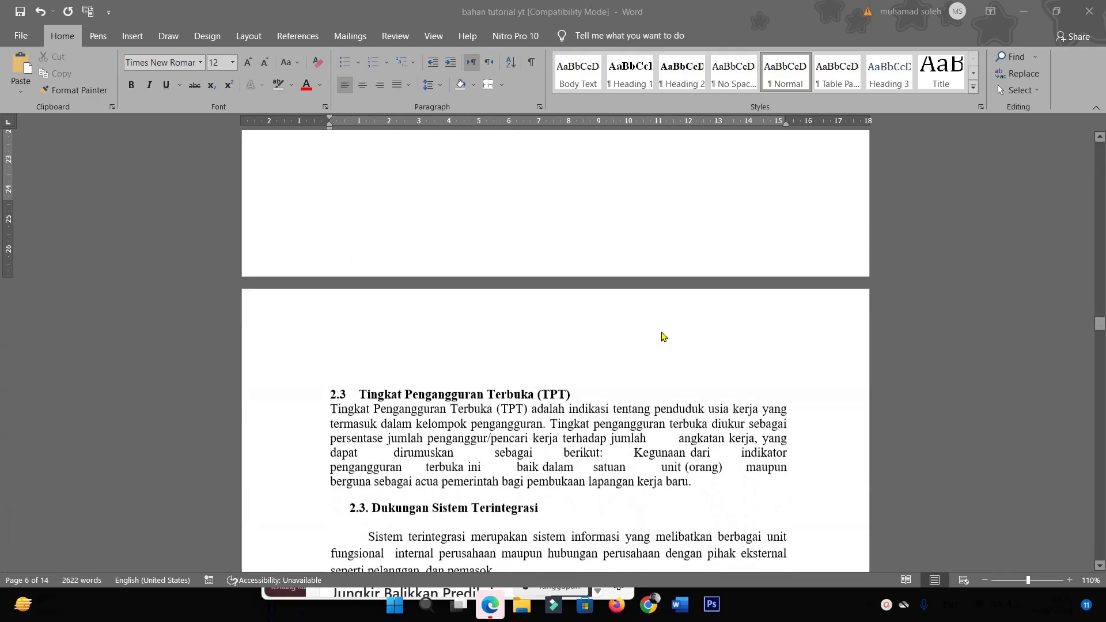
pyautogui.scroll(2, 661, 336)
pyautogui.scroll(2, 661, 337)
pyautogui.scroll(2, 660, 336)
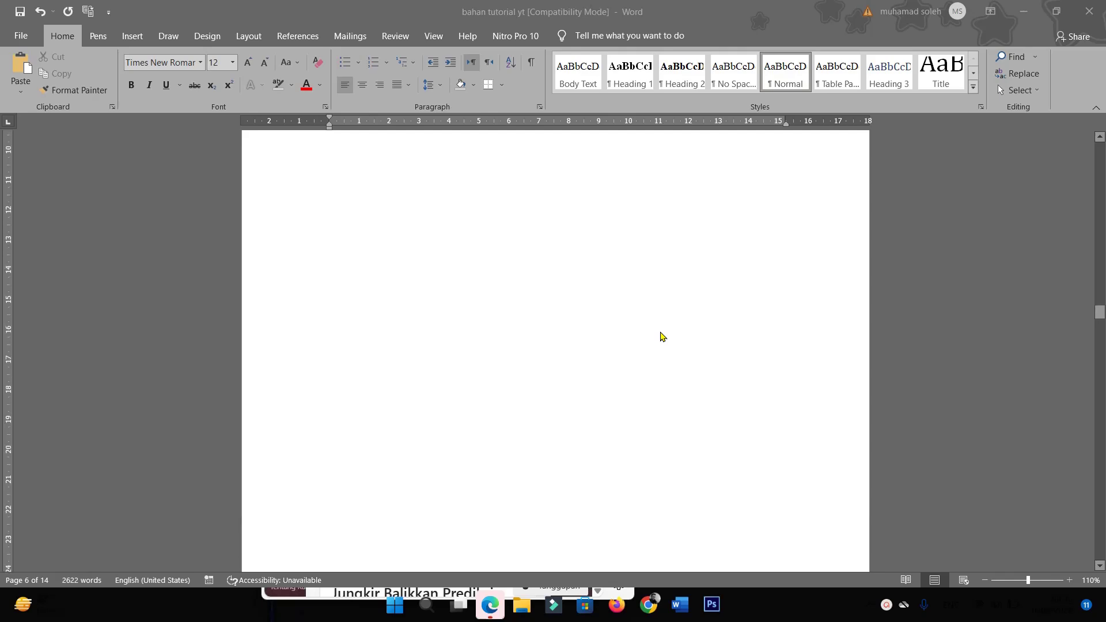
pyautogui.scroll(1, 634, 329)
pyautogui.scroll(2, 605, 322)
pyautogui.scroll(1, 599, 314)
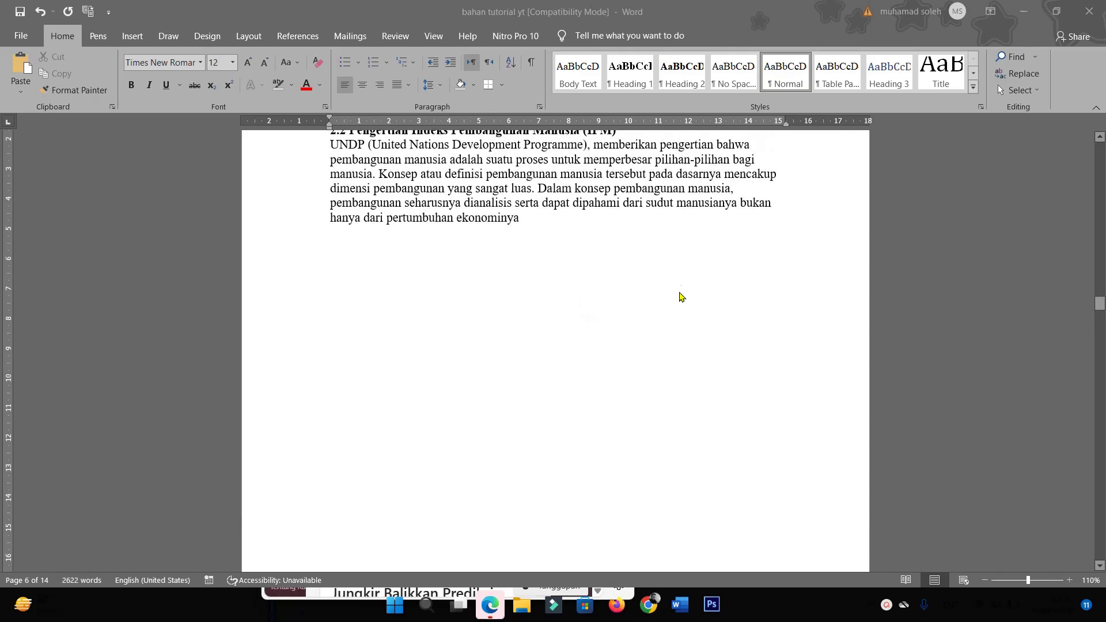
pyautogui.scroll(1, 589, 258)
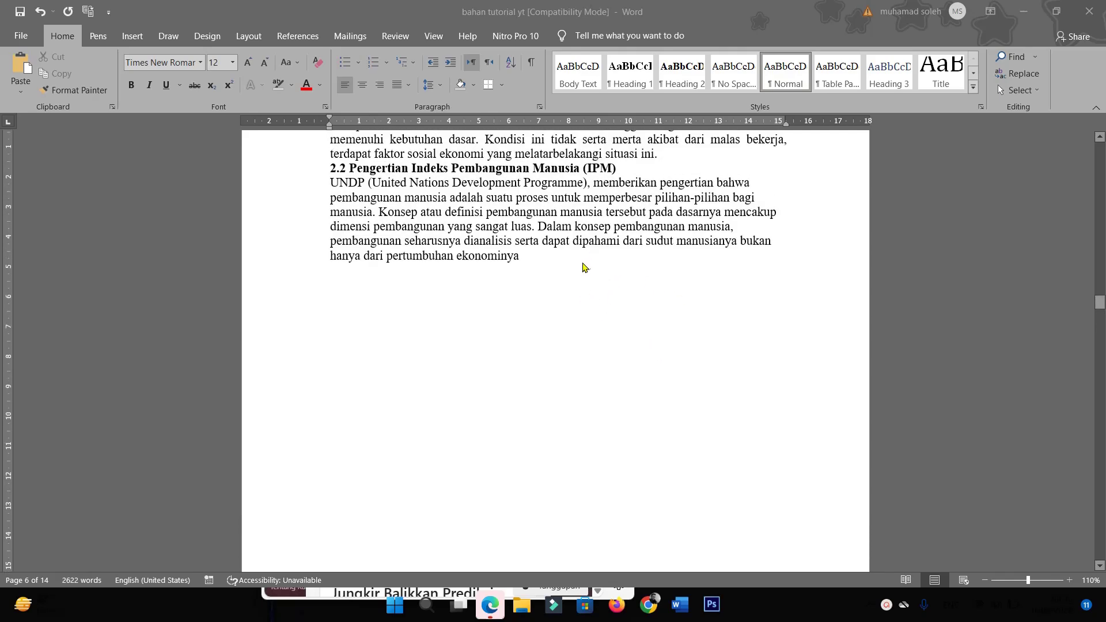
pyautogui.scroll(3, 582, 256)
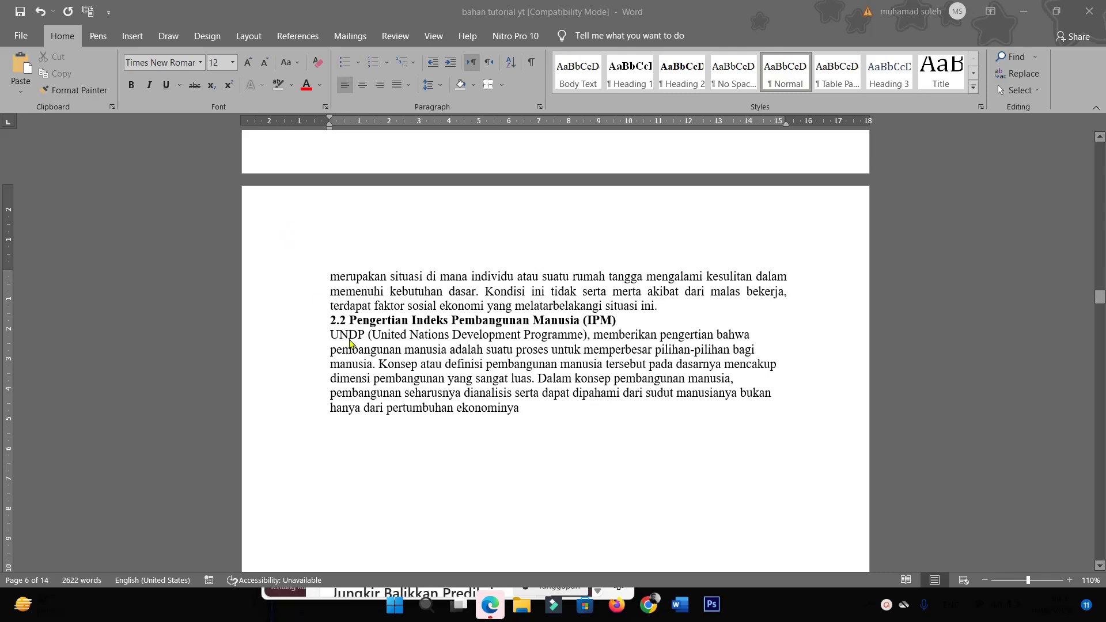
pyautogui.scroll(-2, 536, 413)
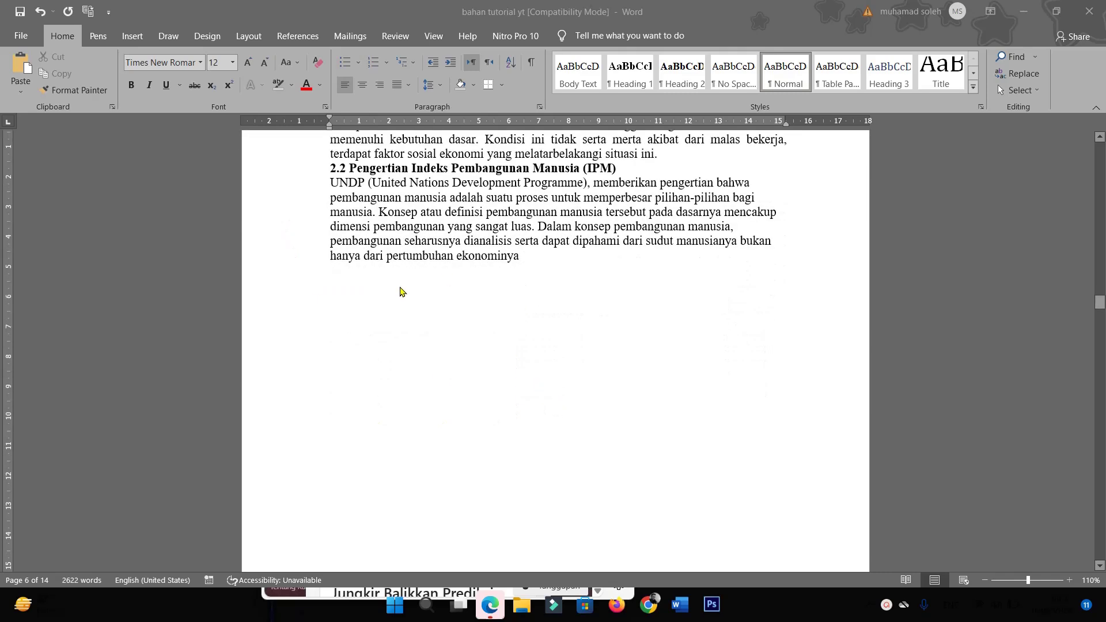
pyautogui.scroll(-5, 467, 332)
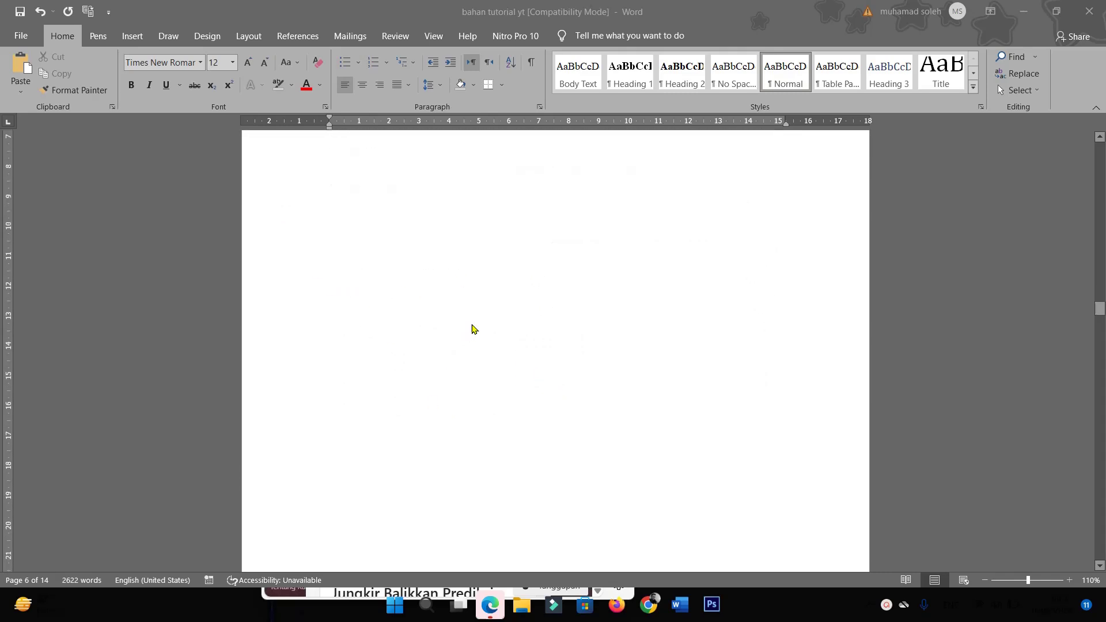
pyautogui.scroll(-2, 481, 325)
pyautogui.scroll(-1, 487, 326)
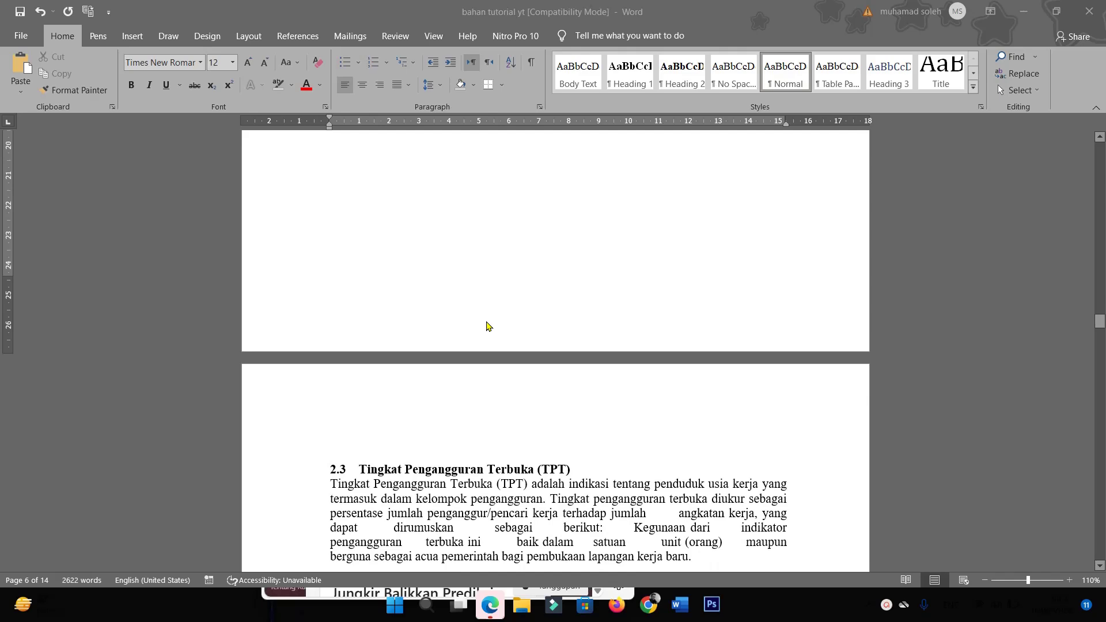
pyautogui.scroll(-1, 452, 440)
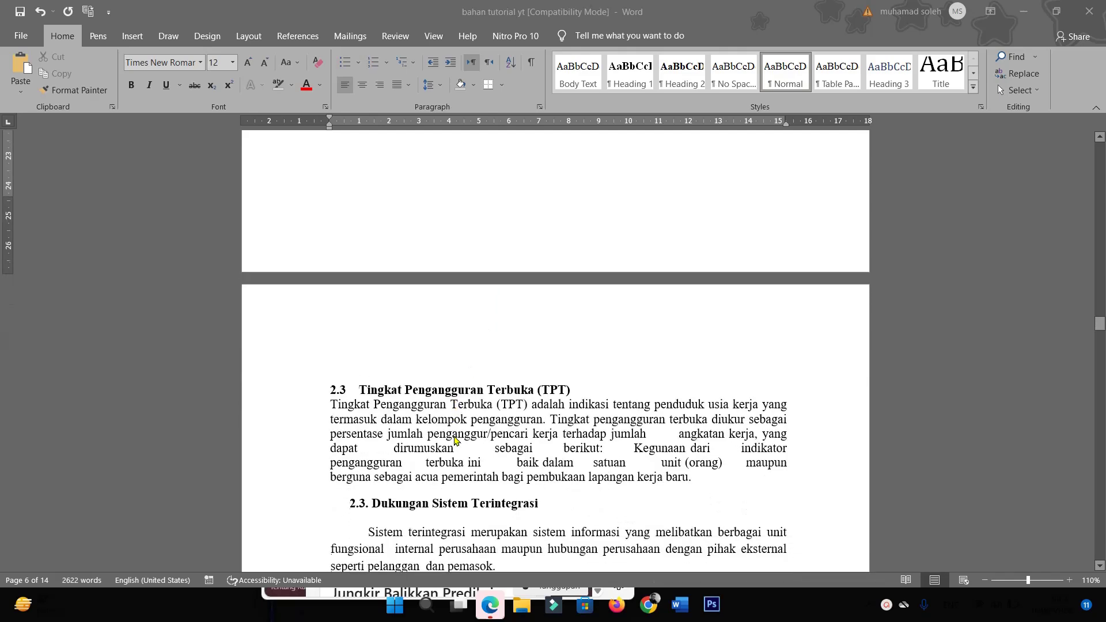
# Step: Try pulling the 2.3 heading up with Backspace and check whether the gap closes
pyautogui.click(381, 405)
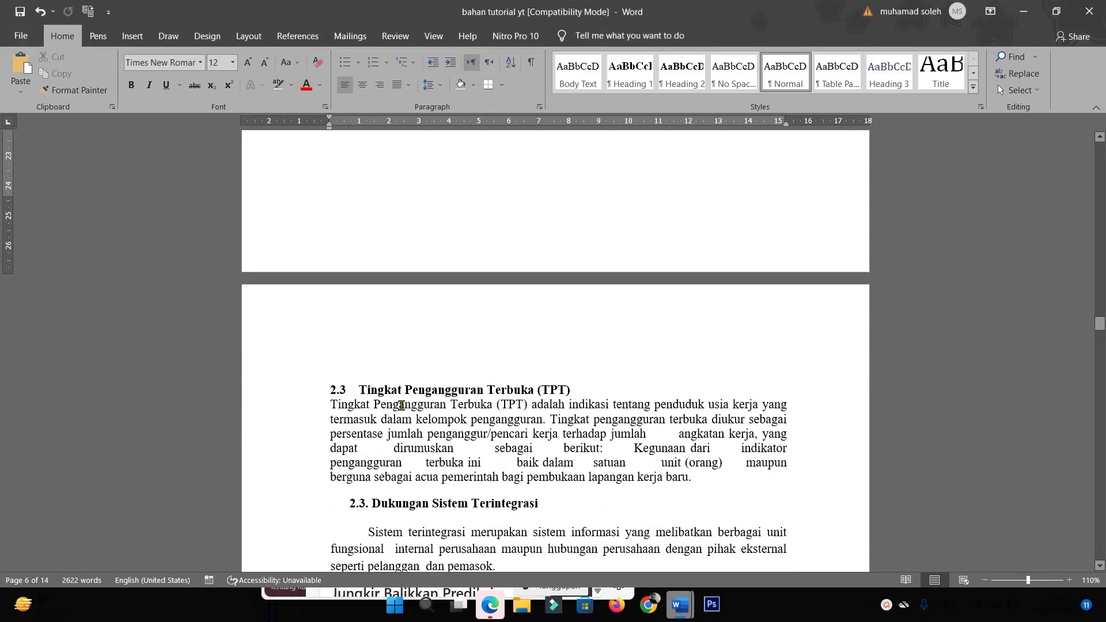
pyautogui.click(329, 392)
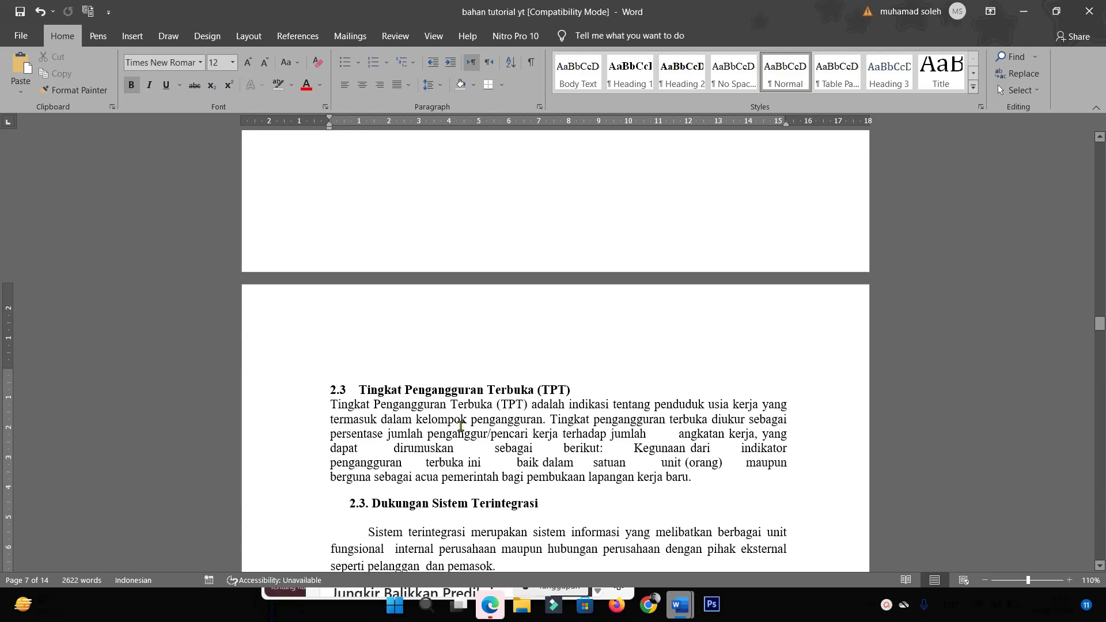
pyautogui.press('BackSpace')
pyautogui.press('BackSpace')
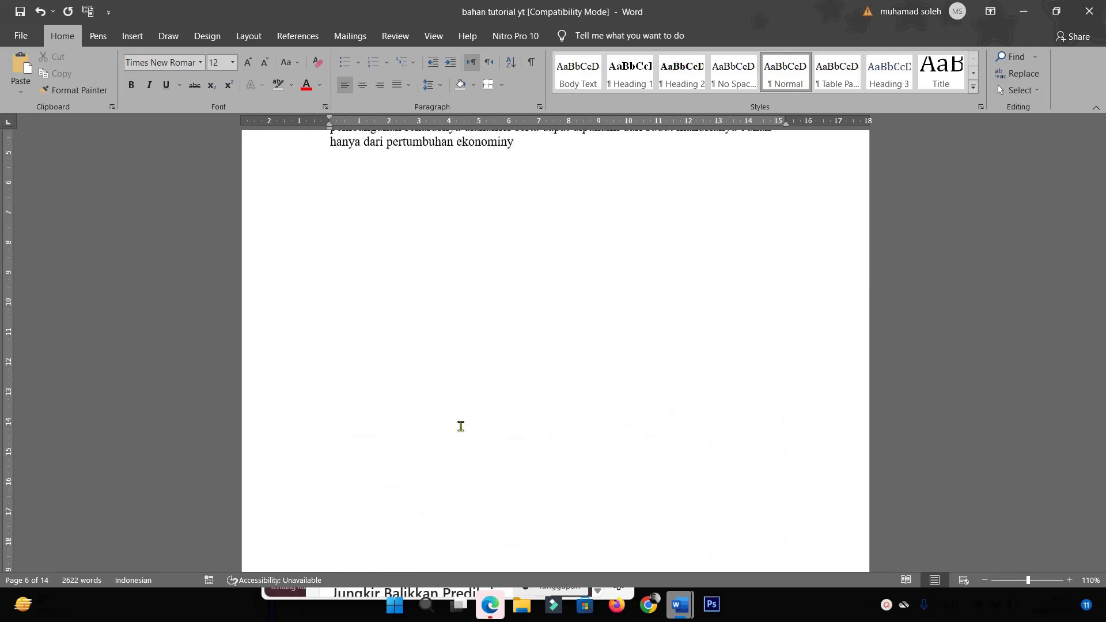
pyautogui.scroll(2, 461, 426)
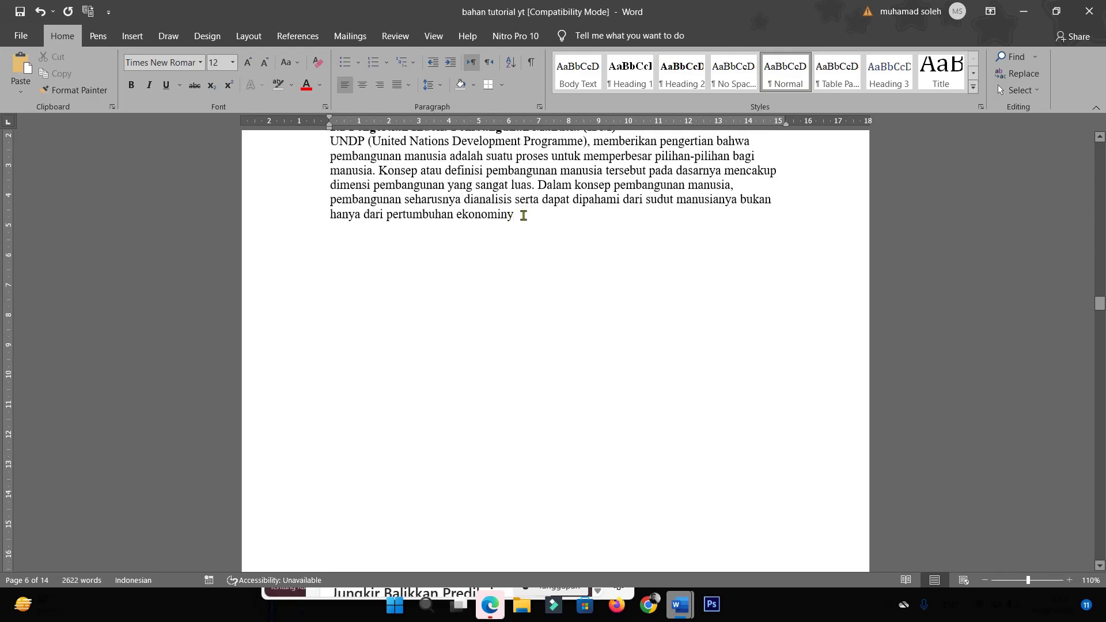
pyautogui.write('a')
pyautogui.scroll(-2, 523, 215)
pyautogui.scroll(-5, 523, 215)
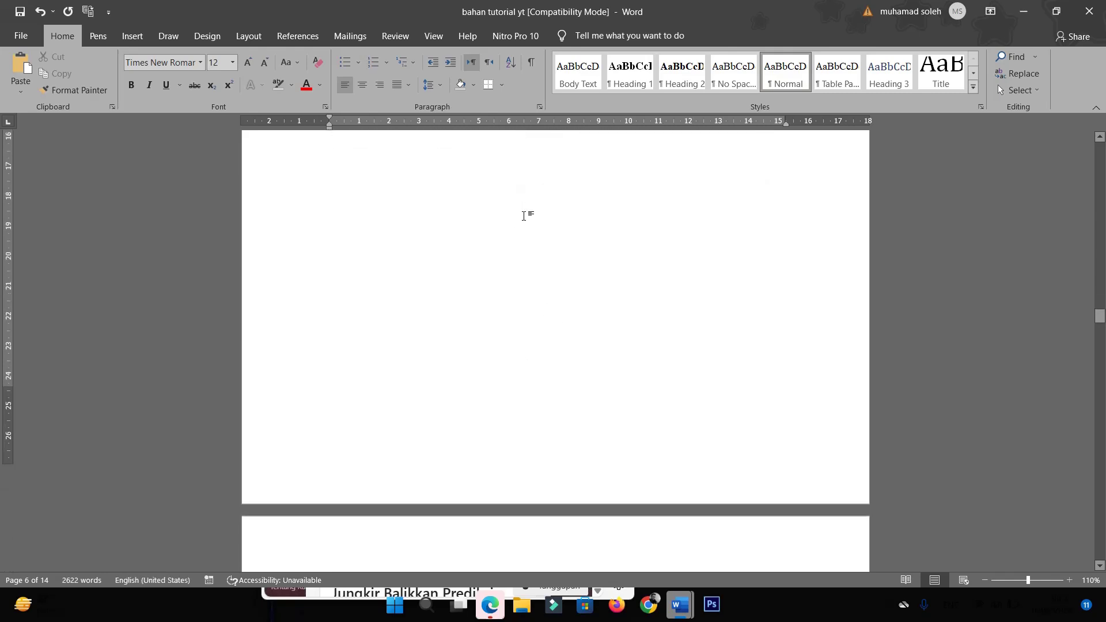
pyautogui.scroll(-3, 523, 216)
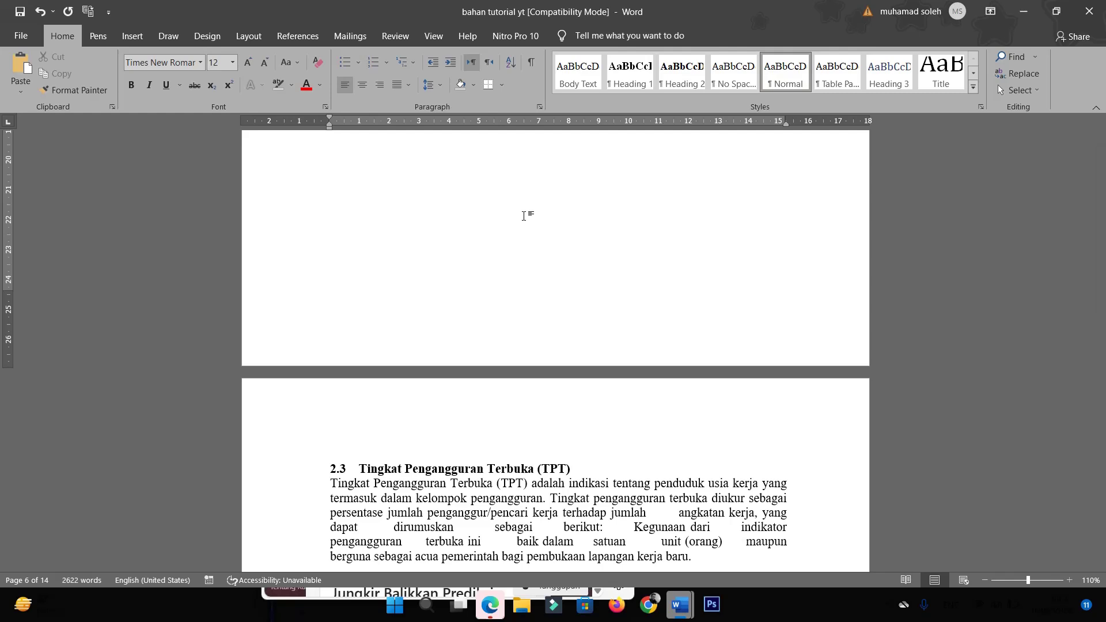
pyautogui.scroll(3, 582, 218)
pyautogui.scroll(4, 582, 219)
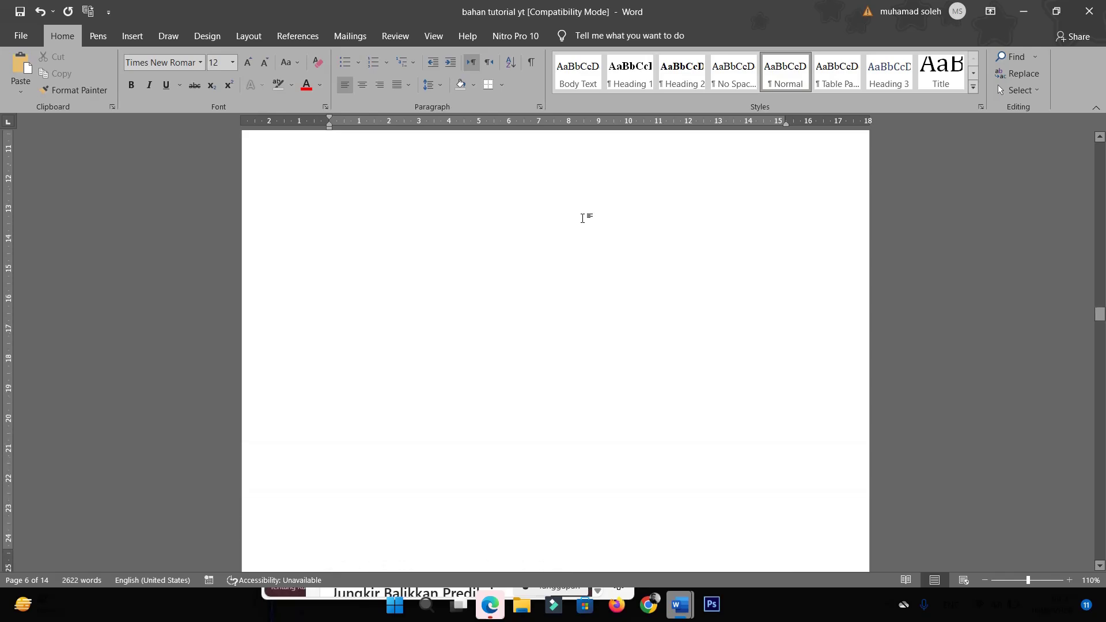
pyautogui.scroll(3, 582, 218)
pyautogui.scroll(2, 583, 218)
pyautogui.scroll(1, 579, 225)
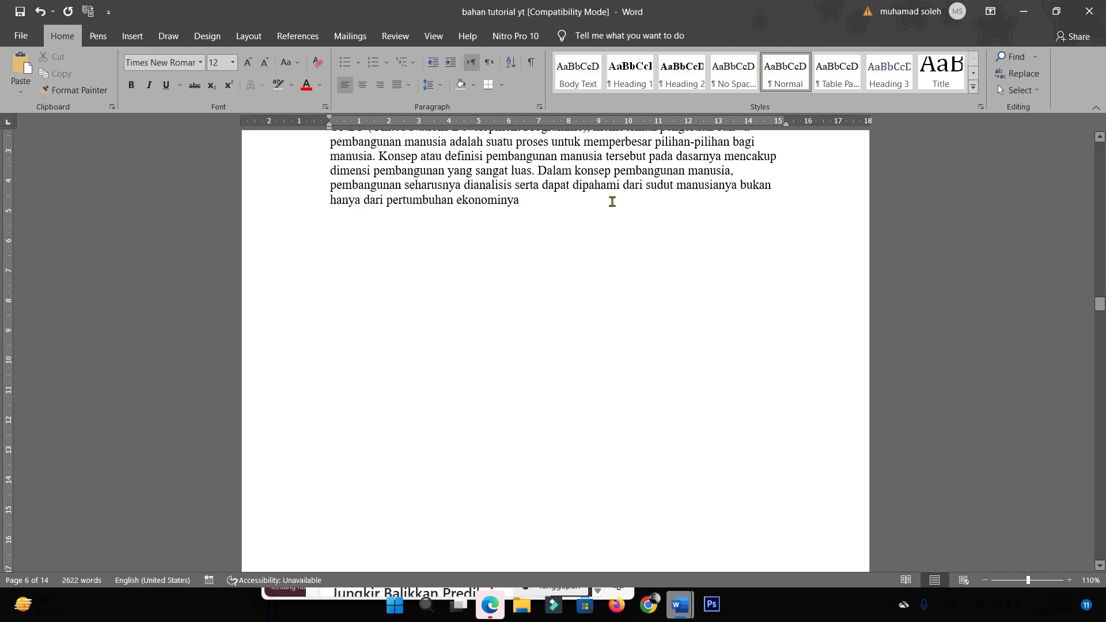
pyautogui.scroll(2, 675, 209)
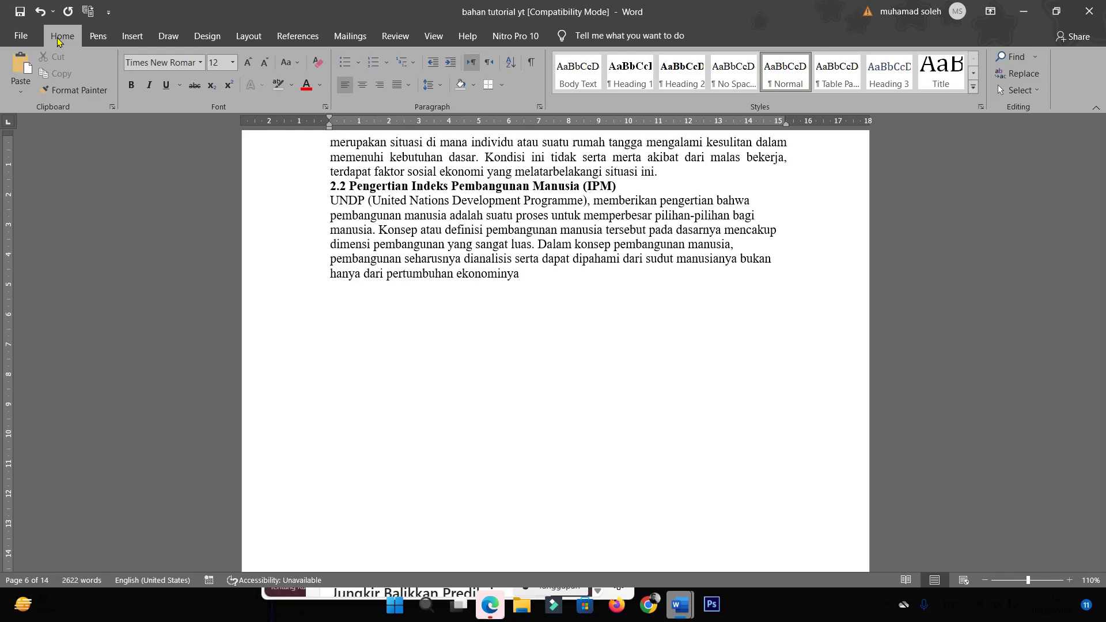
# Step: Turn on formatting marks to expose the Section Break (Next Page) after 'ekonominya'
pyautogui.click(531, 63)
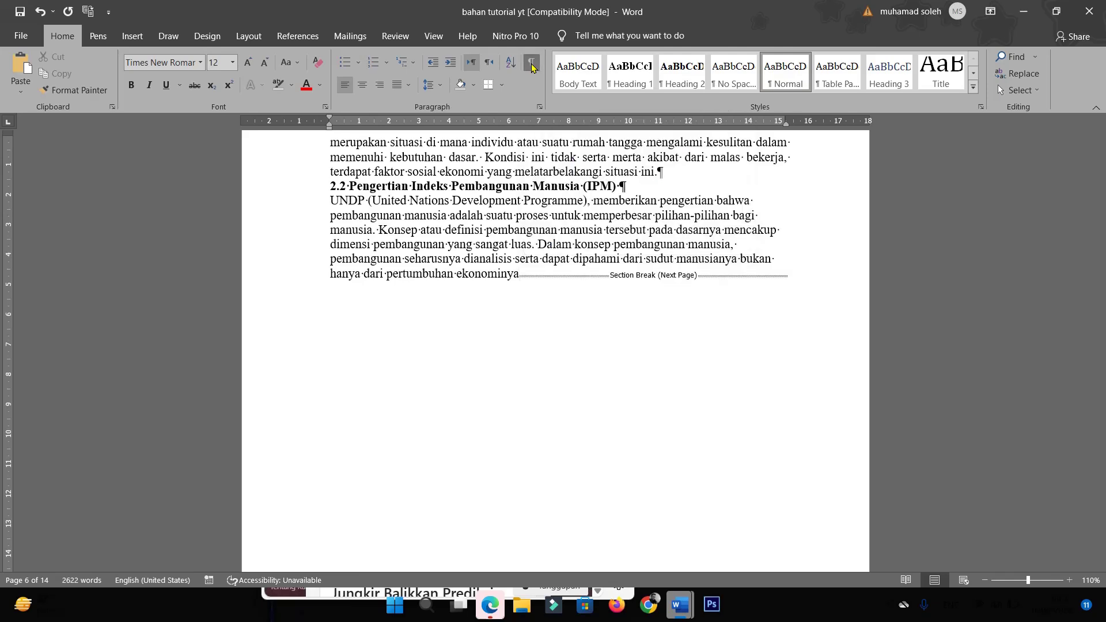
pyautogui.scroll(-1, 661, 333)
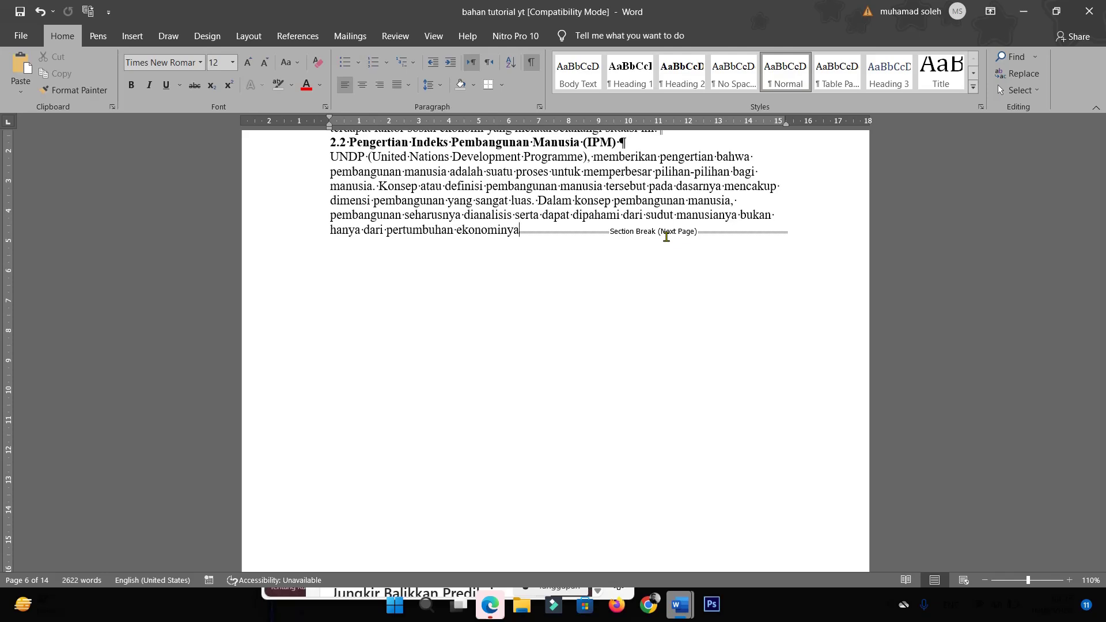
pyautogui.scroll(-2, 646, 279)
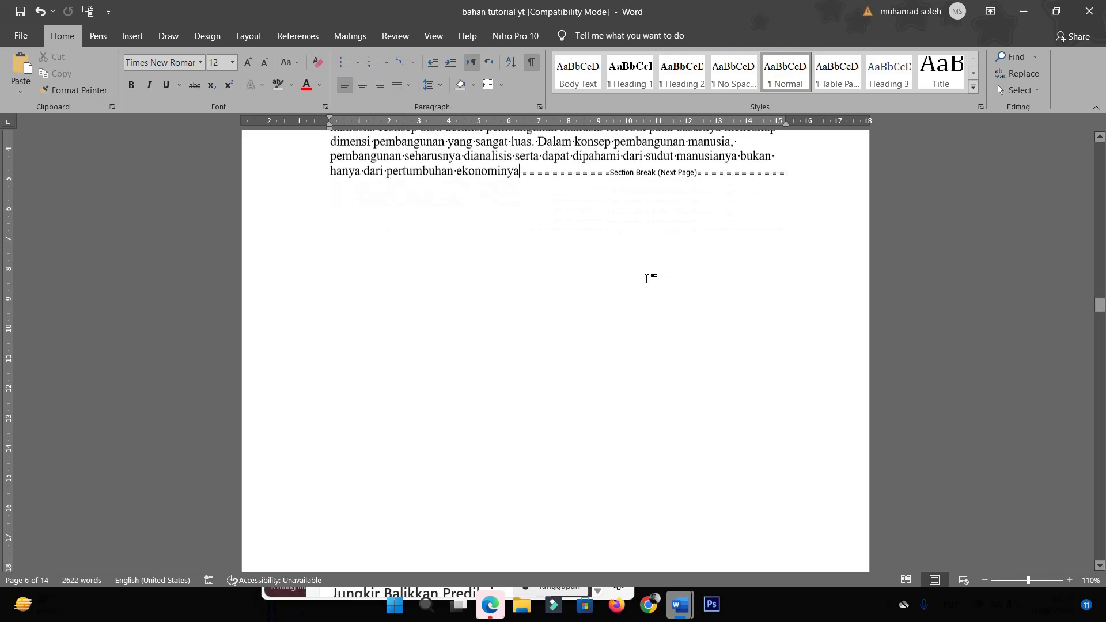
pyautogui.scroll(3, 645, 282)
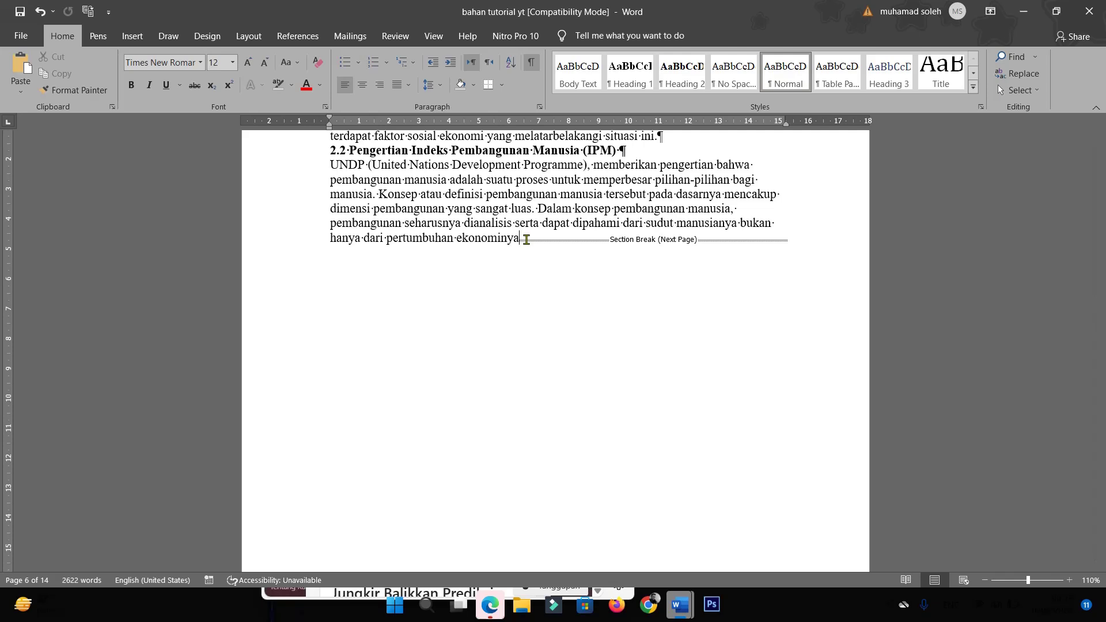
# Step: Delete the break after 'ekonominya', add a period, re-space the 2.3 heading, and hide marks
pyautogui.press('Delete')
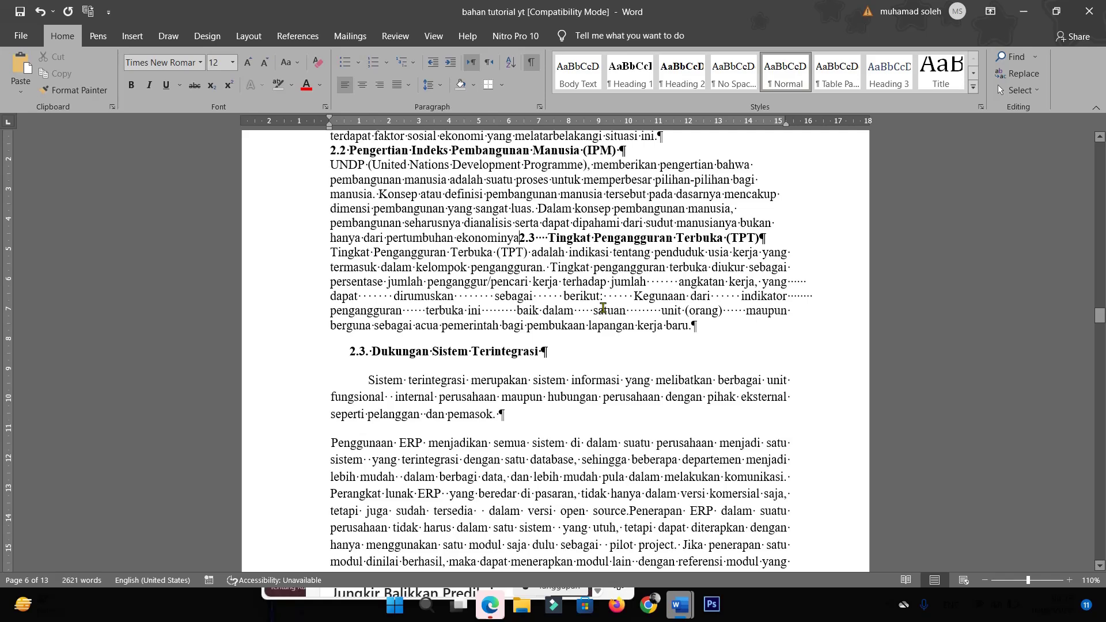
pyautogui.press('Return')
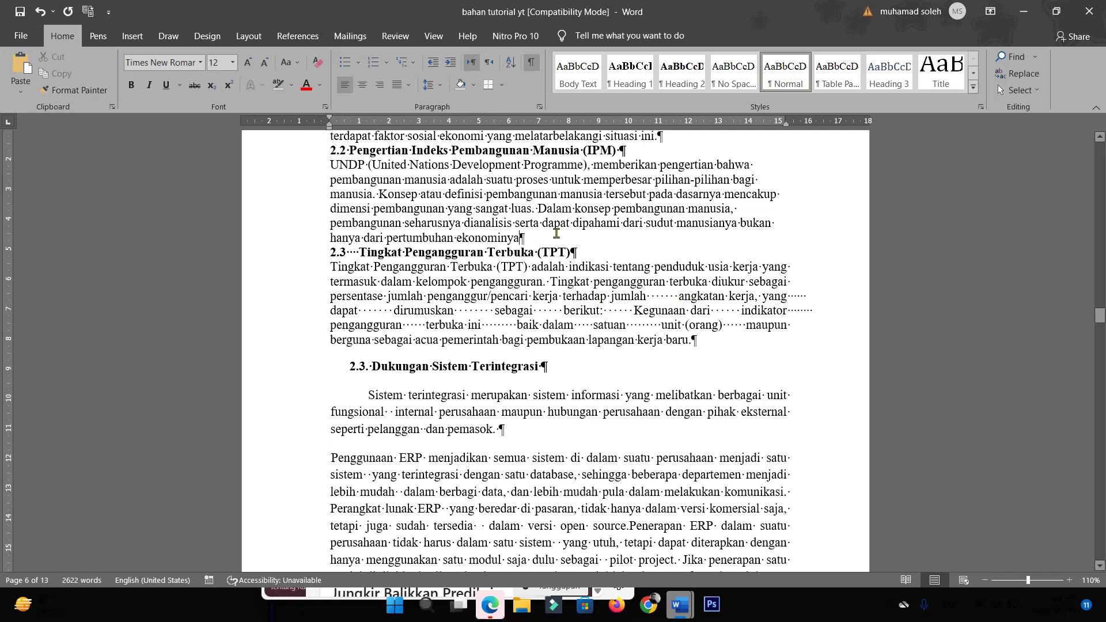
pyautogui.write('.')
pyautogui.press('Return')
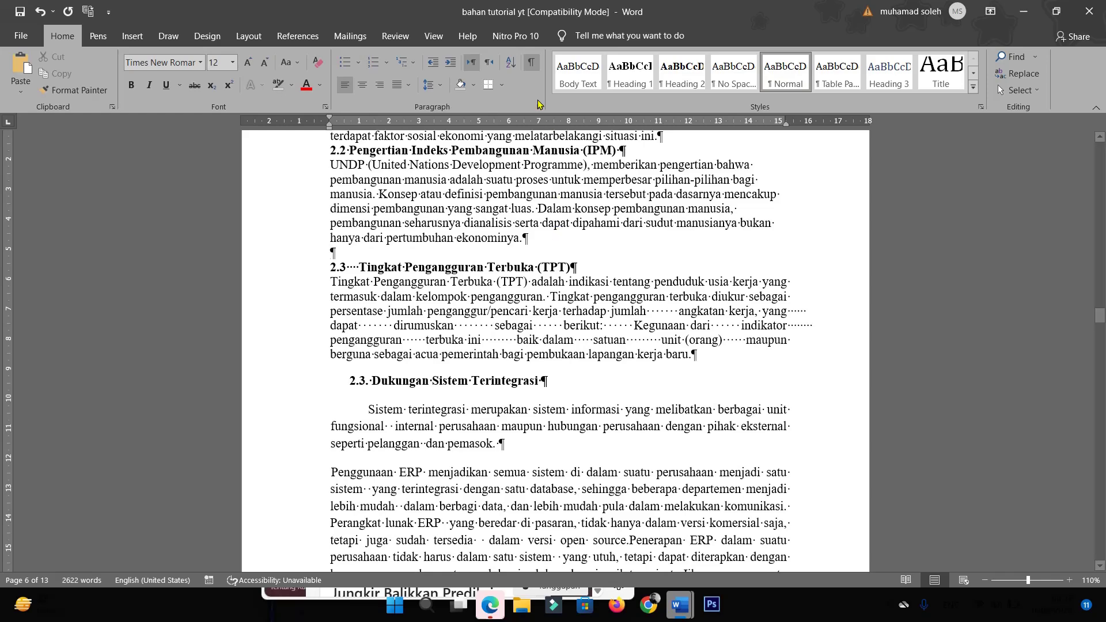
pyautogui.click(532, 70)
pyautogui.scroll(3, 637, 296)
pyautogui.scroll(5, 638, 296)
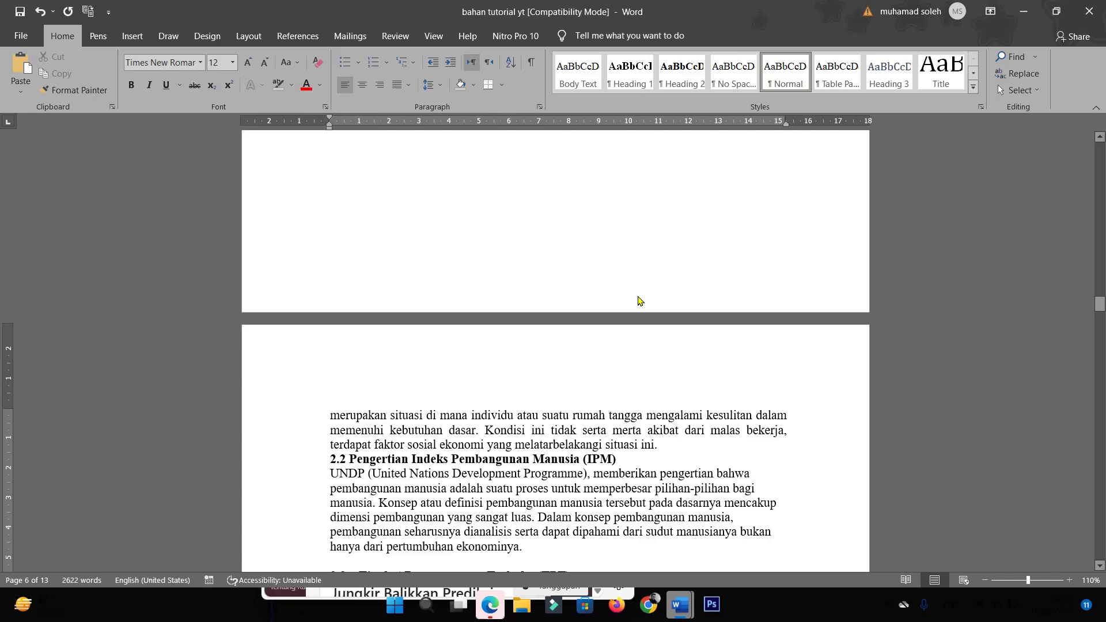
pyautogui.scroll(3, 638, 300)
pyautogui.scroll(3, 638, 297)
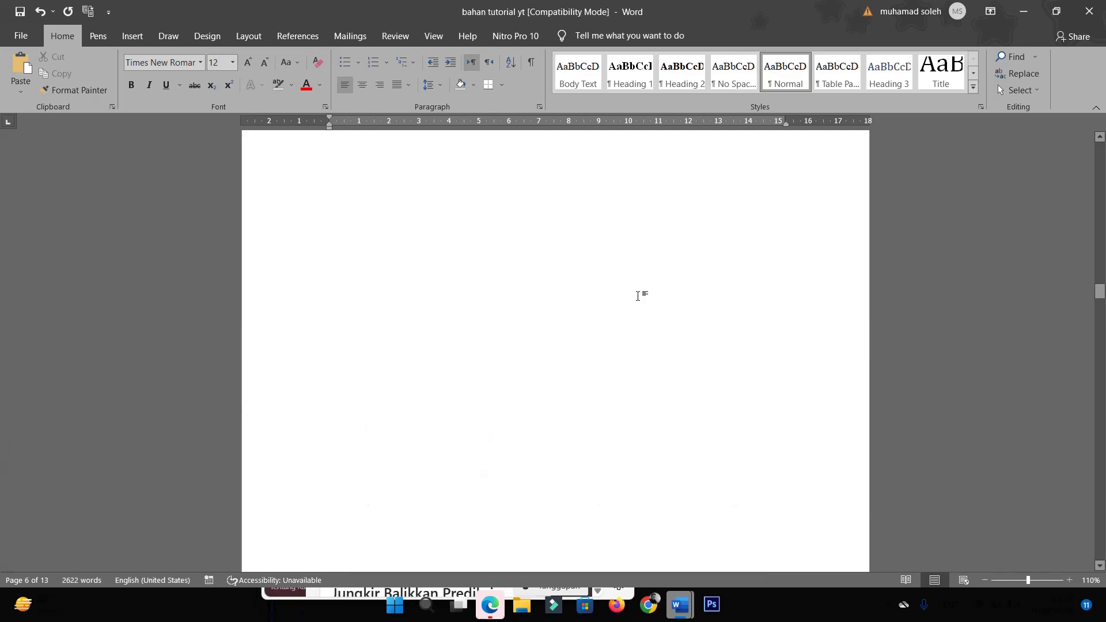
pyautogui.scroll(3, 638, 296)
pyautogui.scroll(2, 637, 296)
pyautogui.scroll(5, 637, 296)
pyautogui.scroll(6, 637, 296)
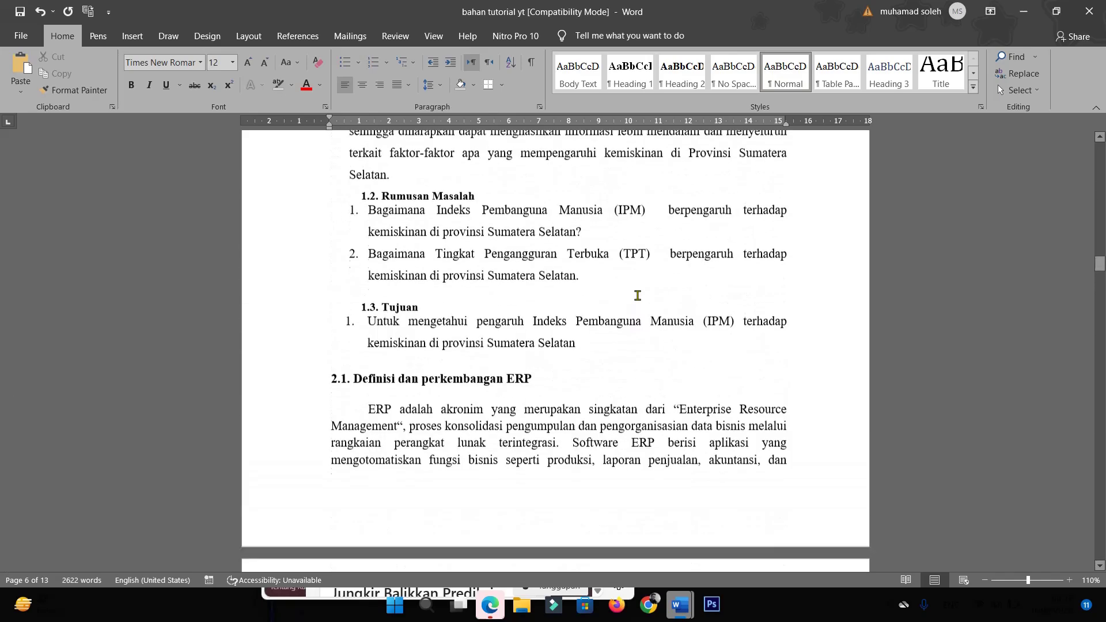
pyautogui.scroll(-6, 638, 296)
pyautogui.scroll(-6, 637, 296)
pyautogui.scroll(-5, 638, 297)
pyautogui.scroll(-4, 638, 296)
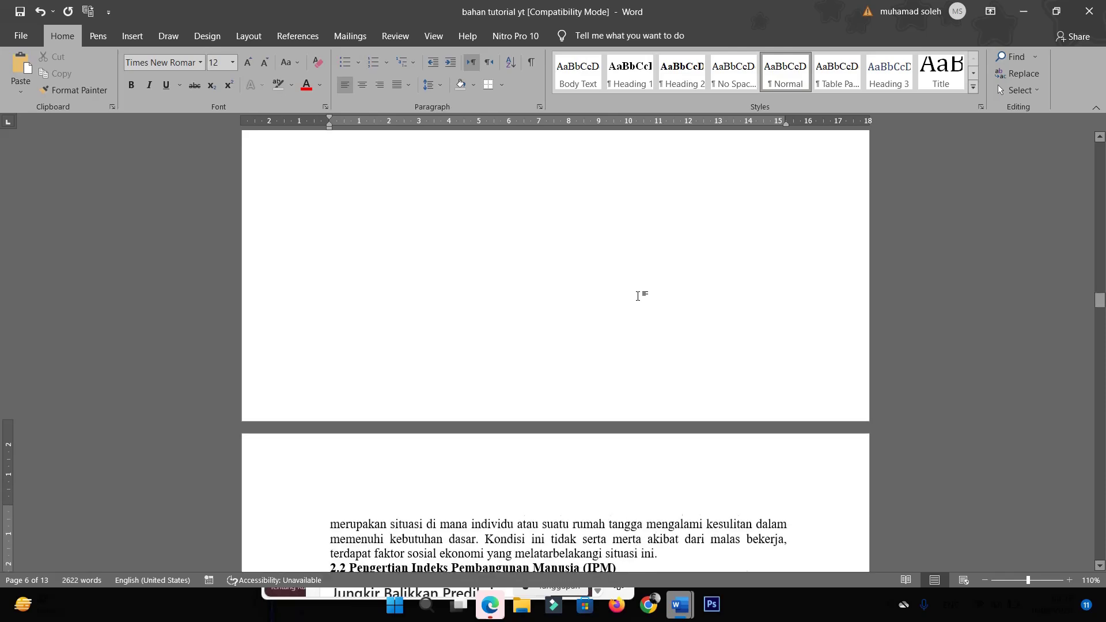
pyautogui.scroll(-2, 639, 297)
pyautogui.scroll(2, 637, 302)
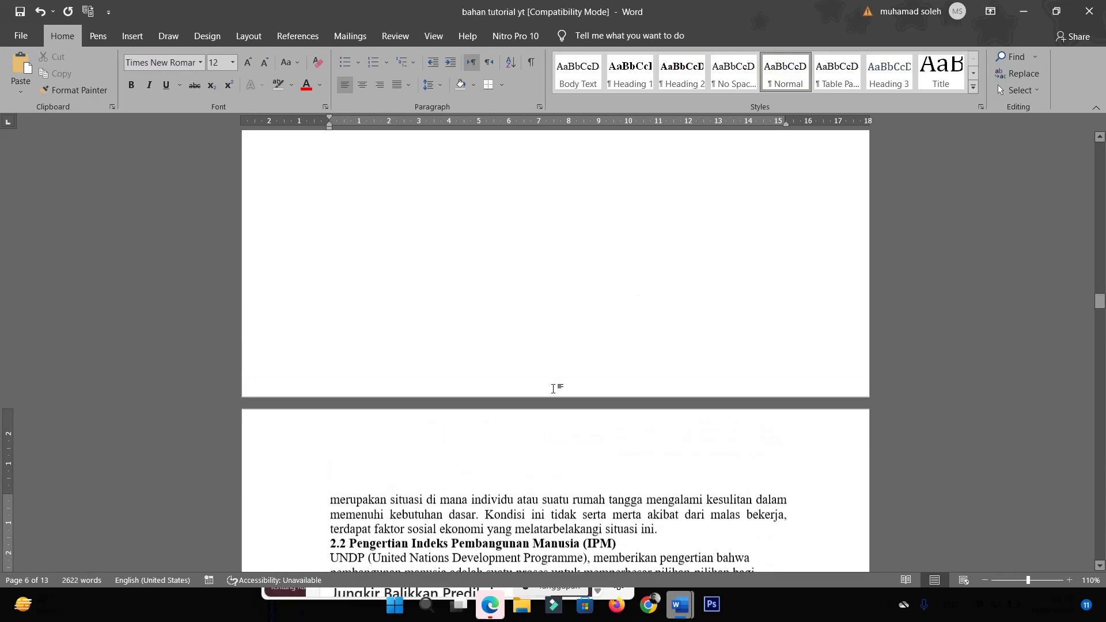
pyautogui.click(331, 501)
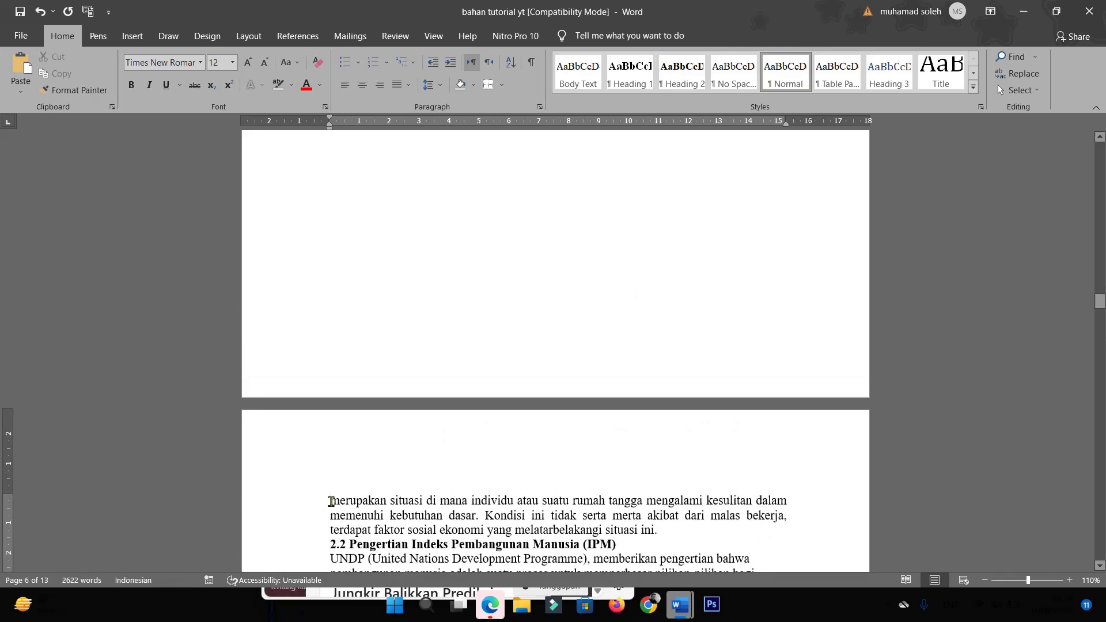
pyautogui.scroll(6, 332, 501)
pyautogui.scroll(4, 331, 501)
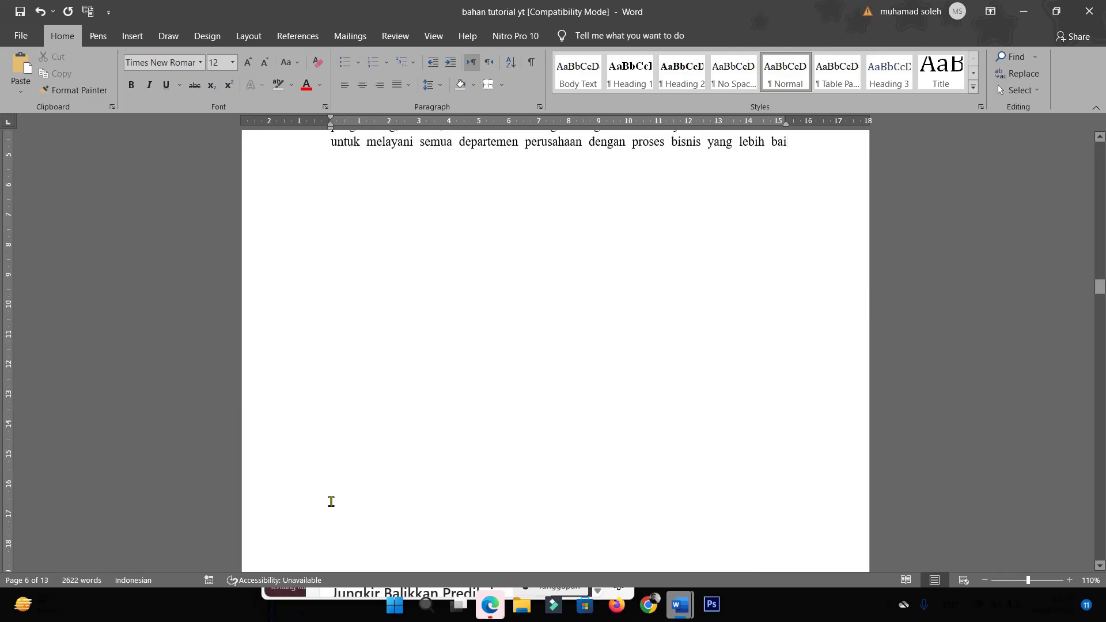
pyautogui.click(759, 261)
pyautogui.scroll(2, 758, 261)
pyautogui.scroll(2, 758, 261)
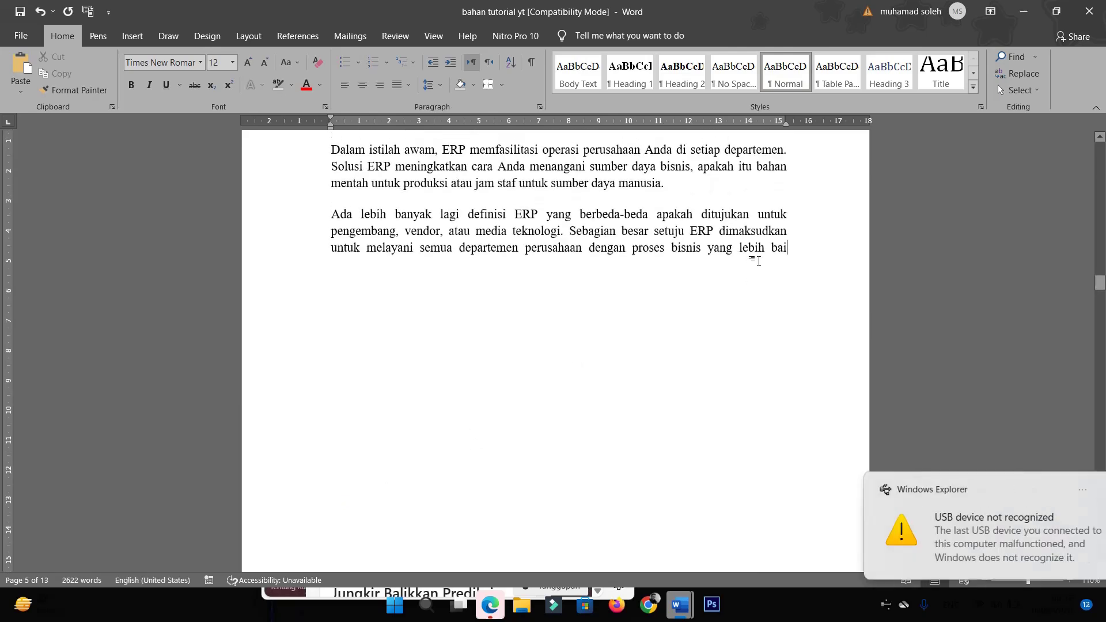
# Step: Add the missing 'k' to finish 'baik' and turn formatting marks back on
pyautogui.write('k')
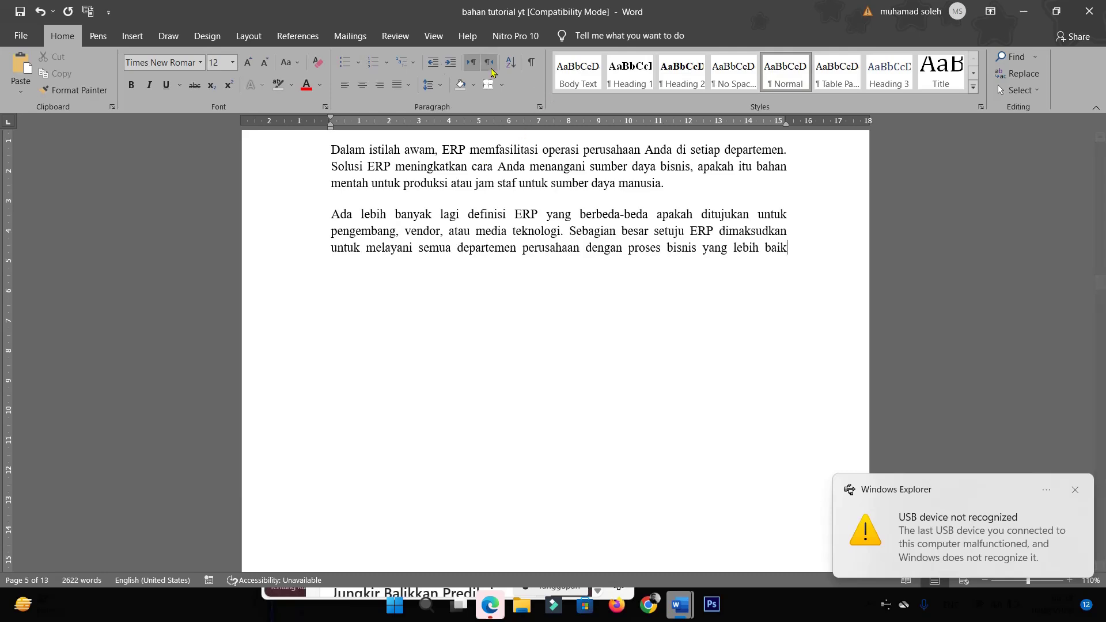
pyautogui.click(531, 67)
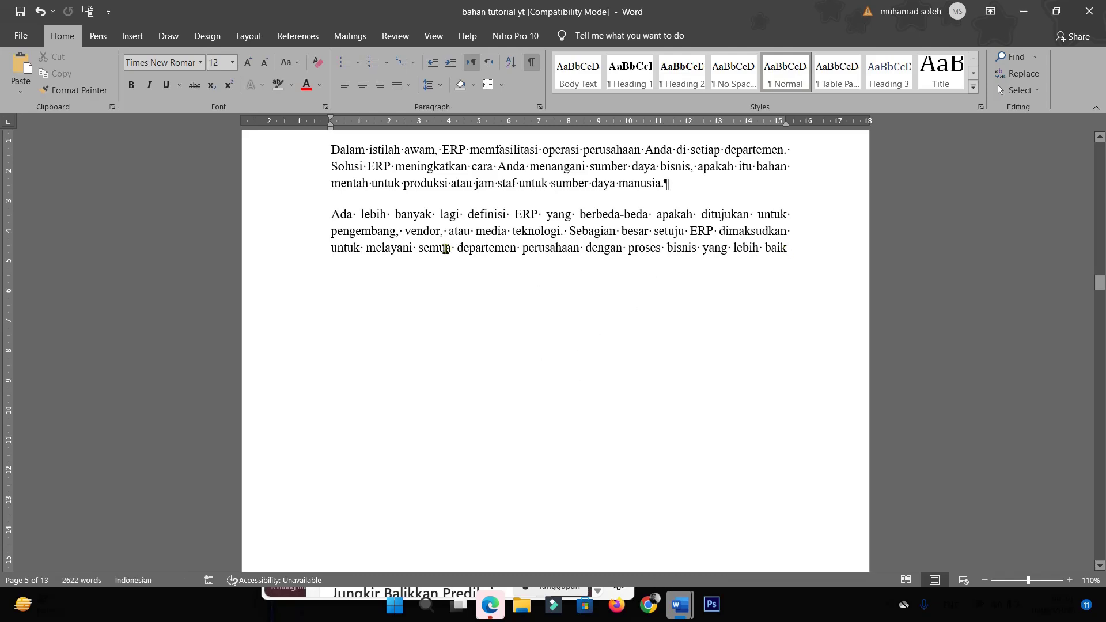
# Step: Switch to Draft view and delete the Next Page section break after 'baik'
pyautogui.click(443, 38)
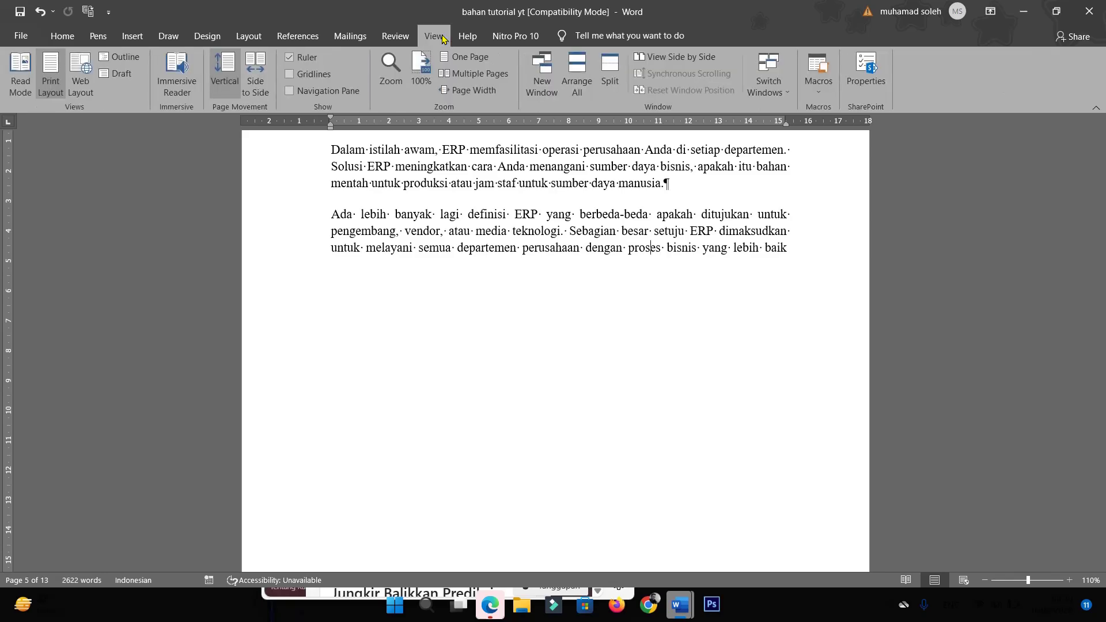
pyautogui.click(117, 74)
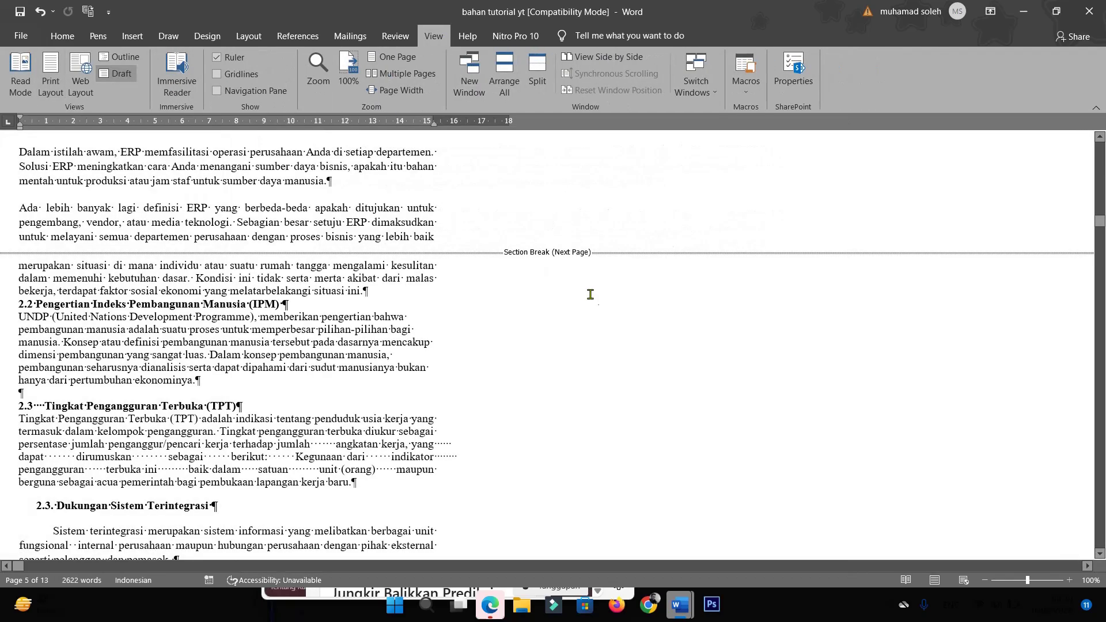
pyautogui.scroll(3, 454, 305)
pyautogui.scroll(1, 554, 297)
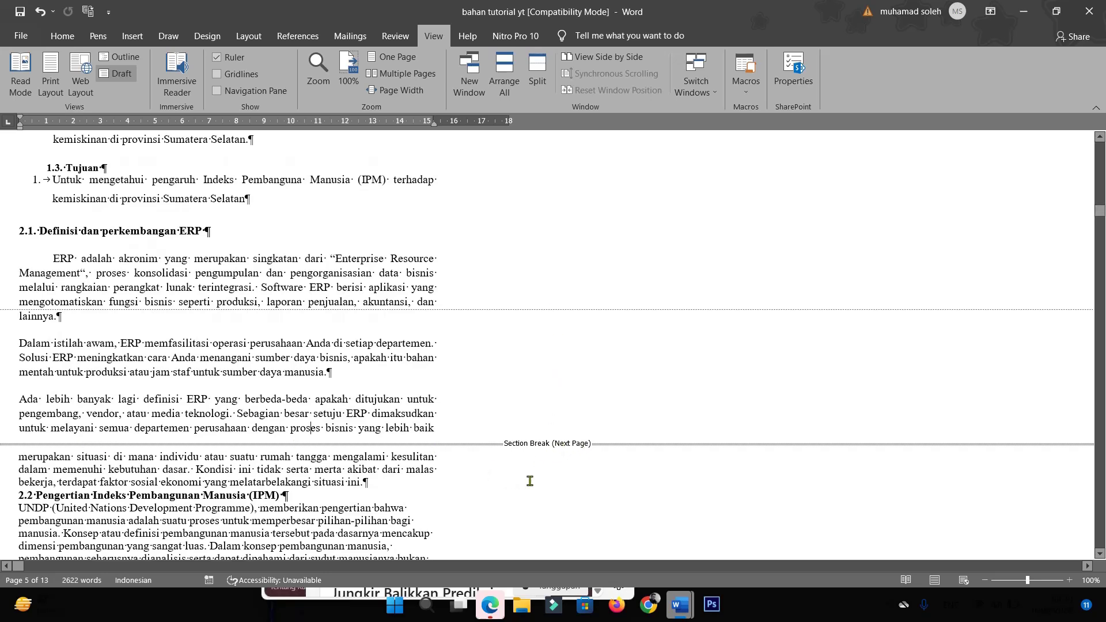
pyautogui.click(53, 444)
pyautogui.press('Delete')
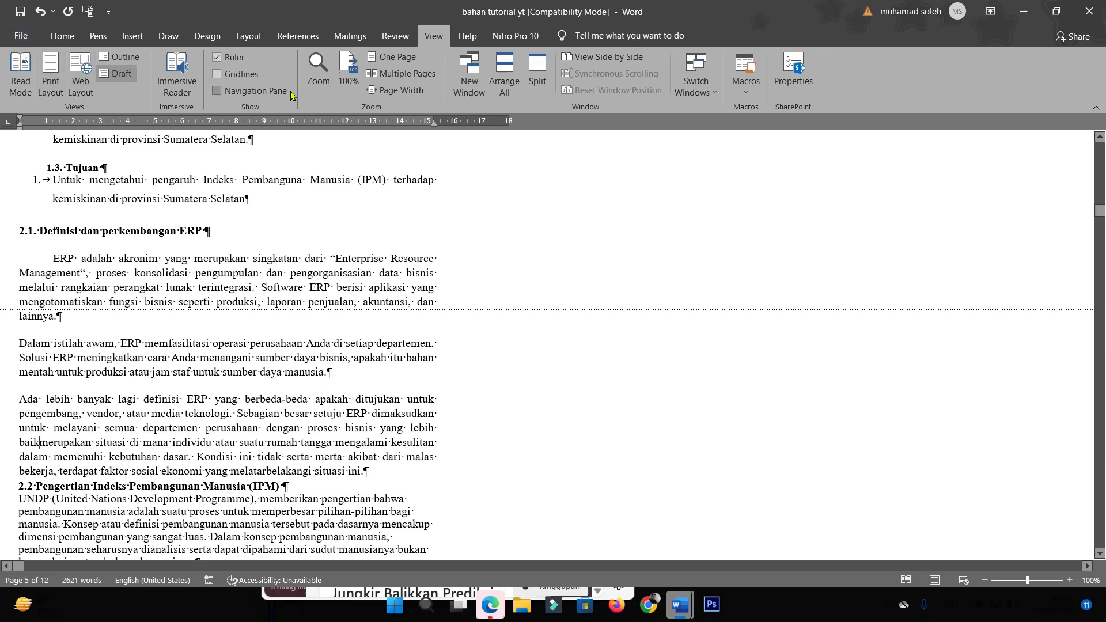
# Step: Return to Print Layout and scroll through the pages to confirm no blank page remains
pyautogui.click(53, 81)
pyautogui.scroll(1, 425, 329)
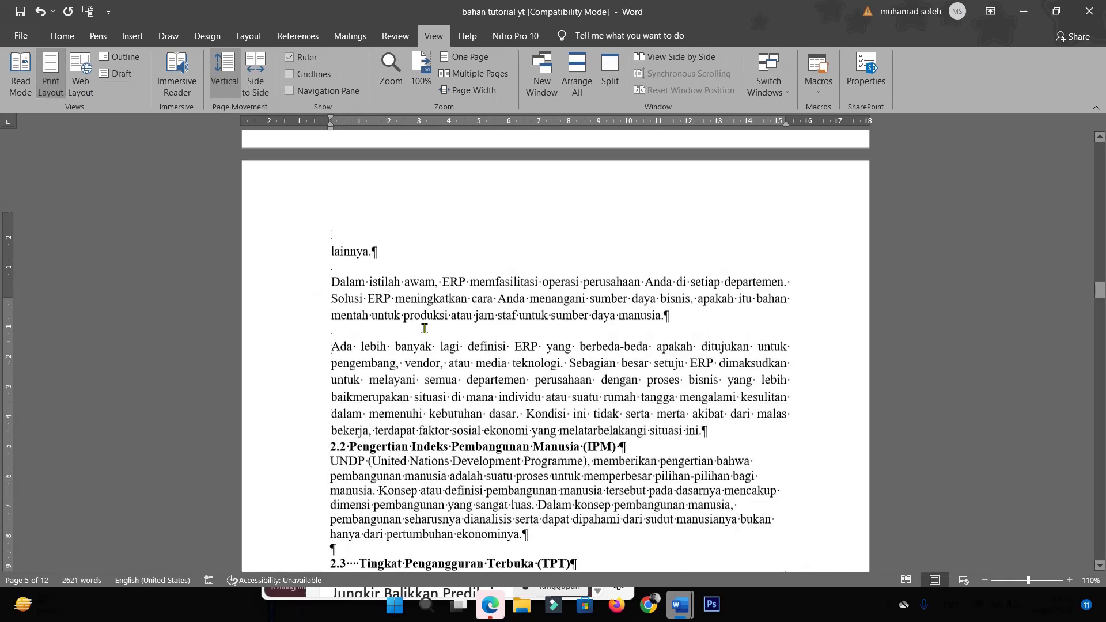
pyautogui.scroll(3, 424, 329)
pyautogui.scroll(7, 424, 329)
pyautogui.scroll(8, 424, 328)
pyautogui.scroll(3, 424, 329)
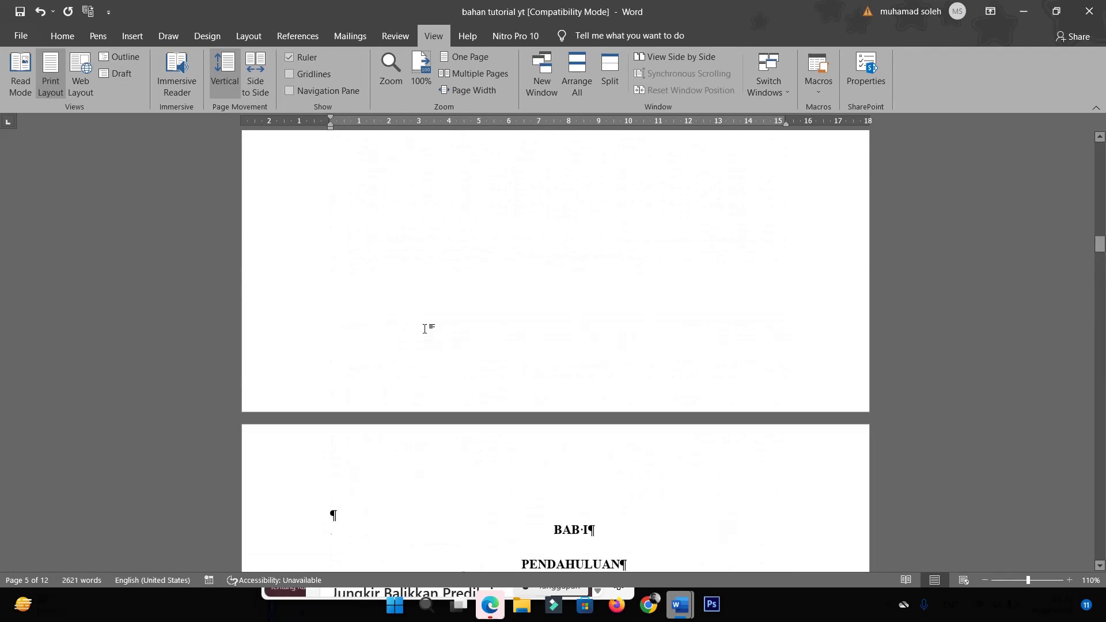
pyautogui.scroll(-4, 425, 328)
pyautogui.scroll(-10, 425, 329)
pyautogui.scroll(-10, 425, 329)
pyautogui.scroll(-6, 425, 329)
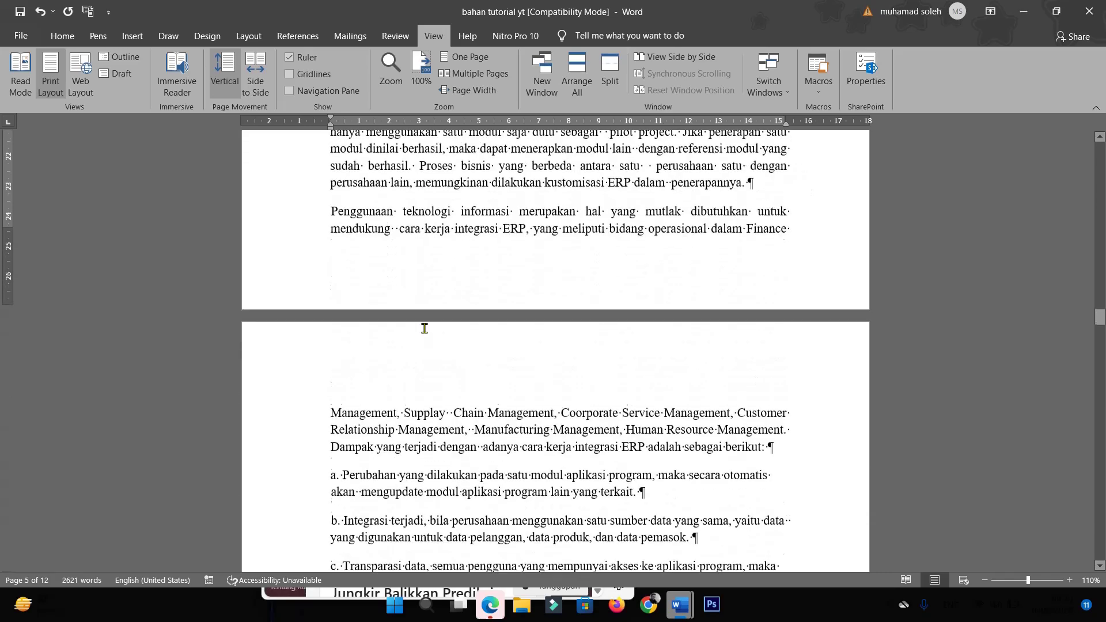
pyautogui.scroll(-6, 425, 328)
pyautogui.scroll(-3, 424, 328)
pyautogui.scroll(-3, 424, 328)
pyautogui.scroll(-2, 424, 328)
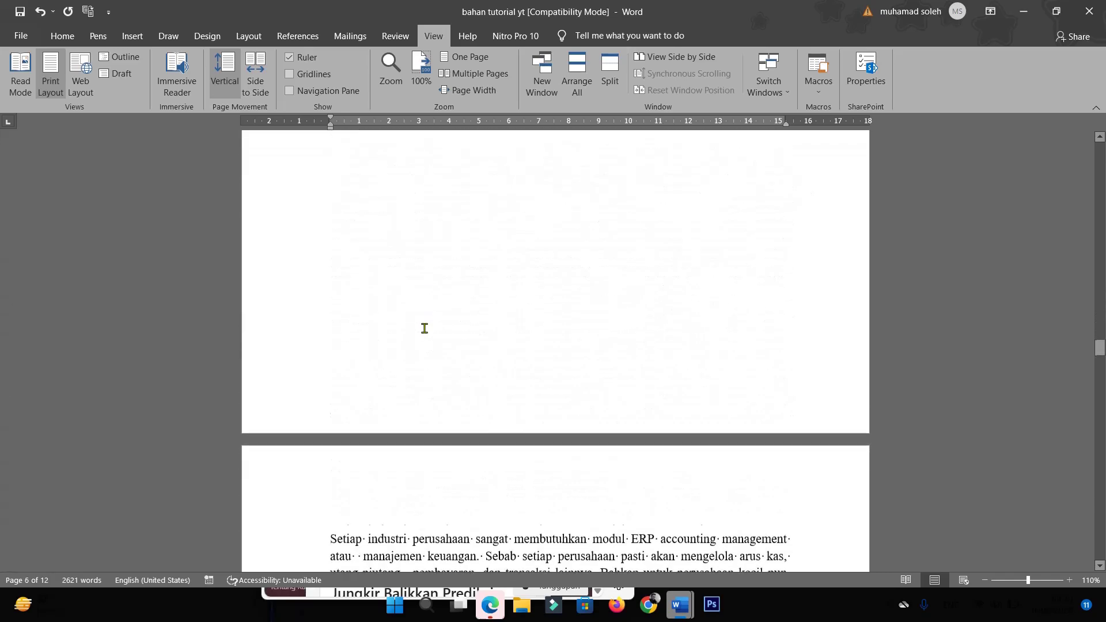
pyautogui.scroll(-1, 425, 328)
pyautogui.scroll(3, 425, 329)
pyautogui.scroll(1, 425, 328)
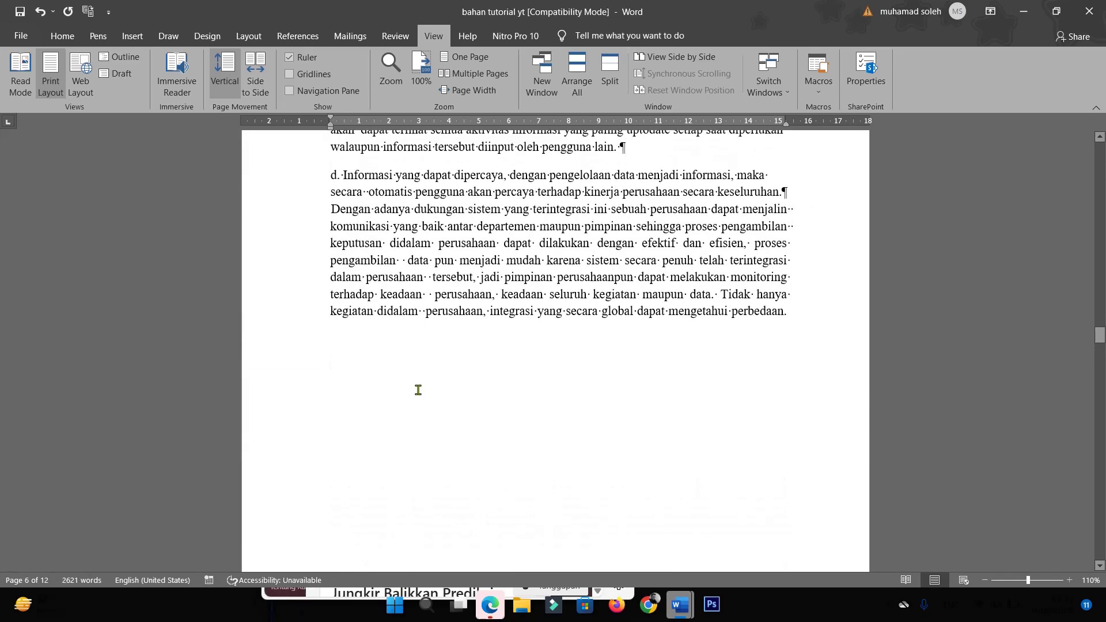
# Step: Toggle formatting marks off and on, then open the screen recorder's controls
pyautogui.click(72, 38)
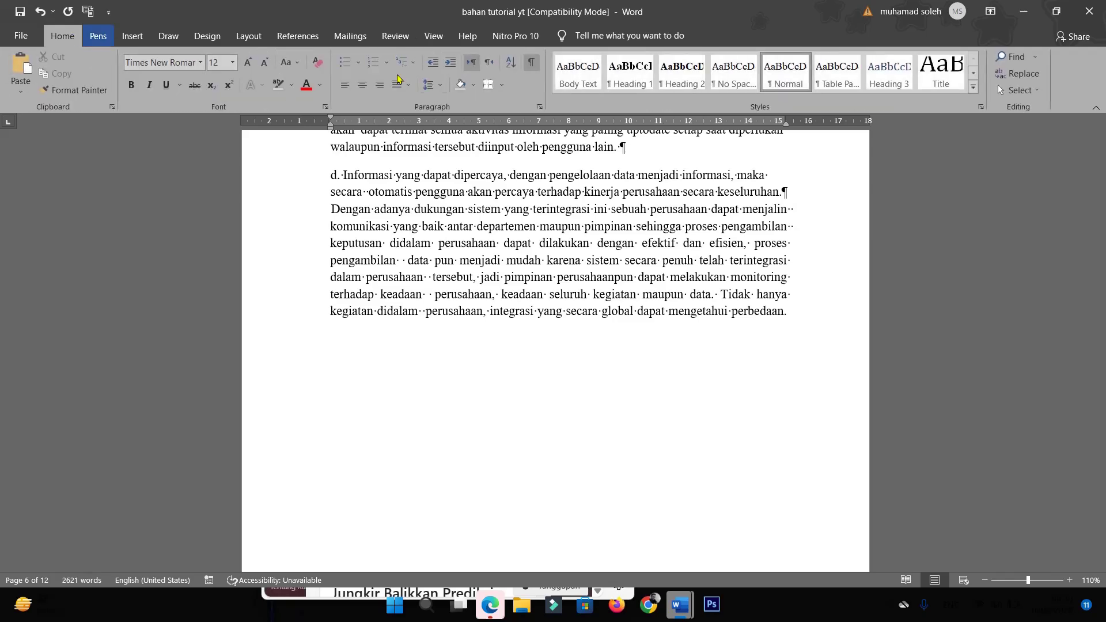
pyautogui.click(533, 68)
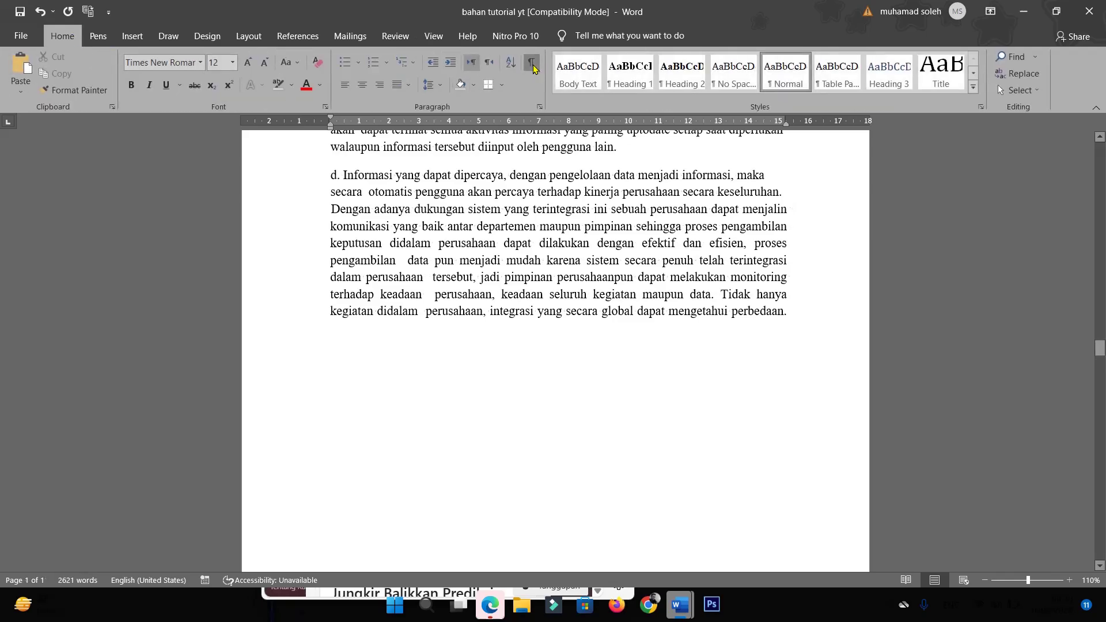
pyautogui.click(533, 68)
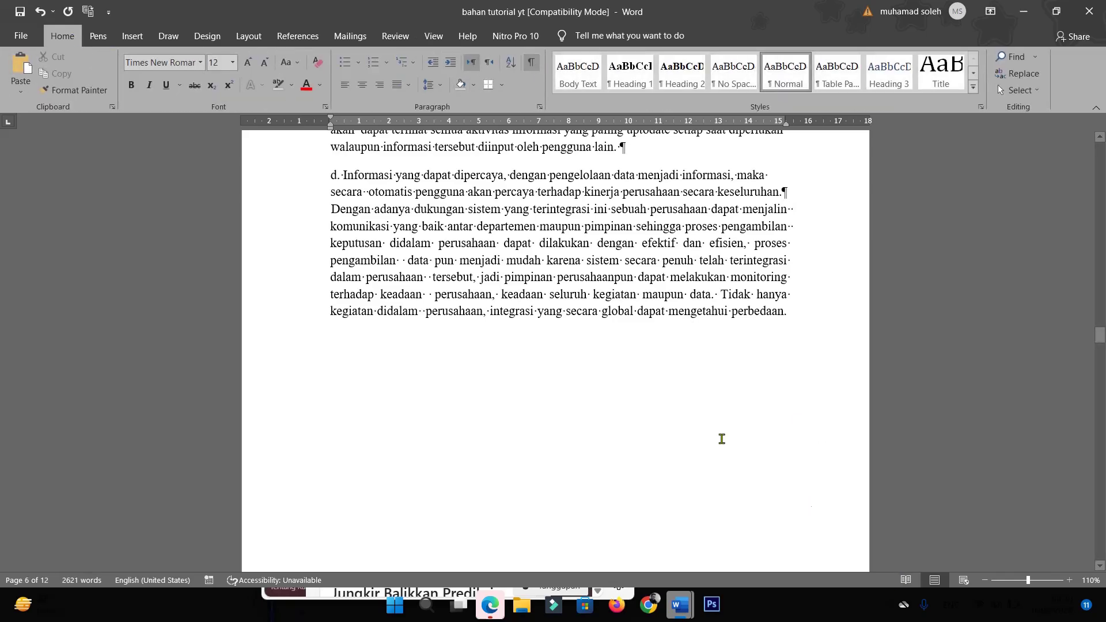
pyautogui.scroll(2, 715, 435)
pyautogui.scroll(5, 701, 425)
pyautogui.scroll(5, 700, 428)
pyautogui.scroll(5, 701, 427)
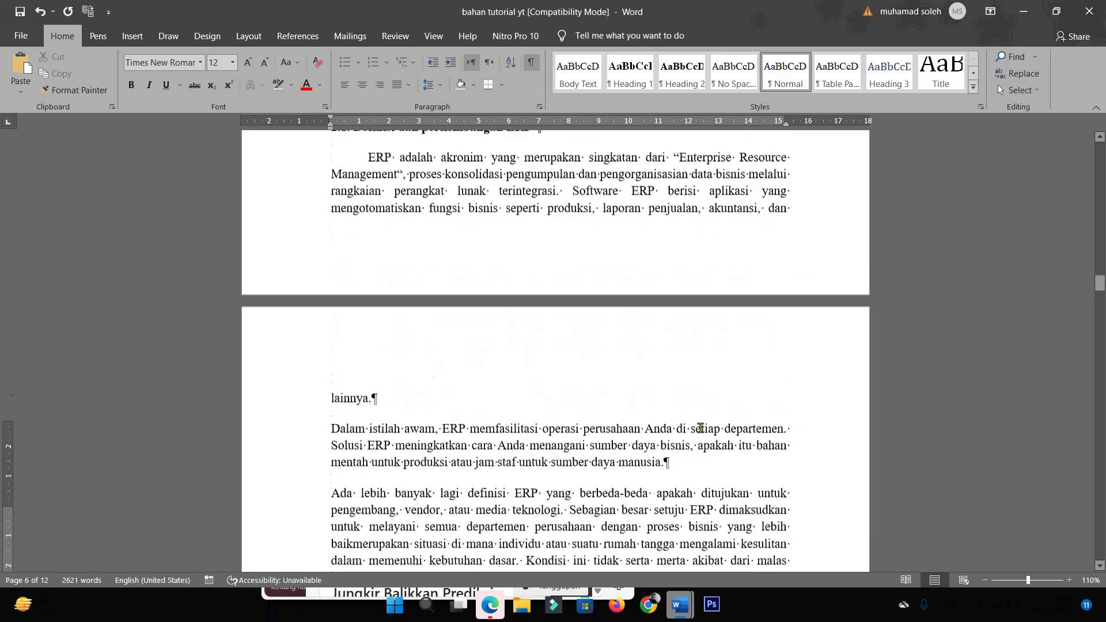
pyautogui.scroll(3, 699, 425)
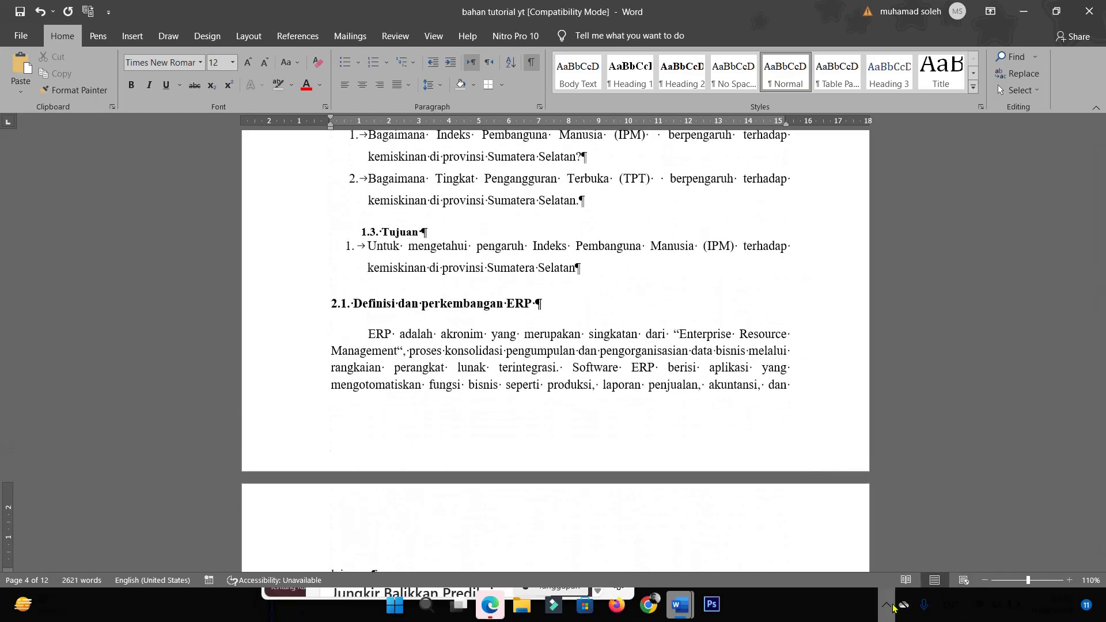
pyautogui.click(904, 606)
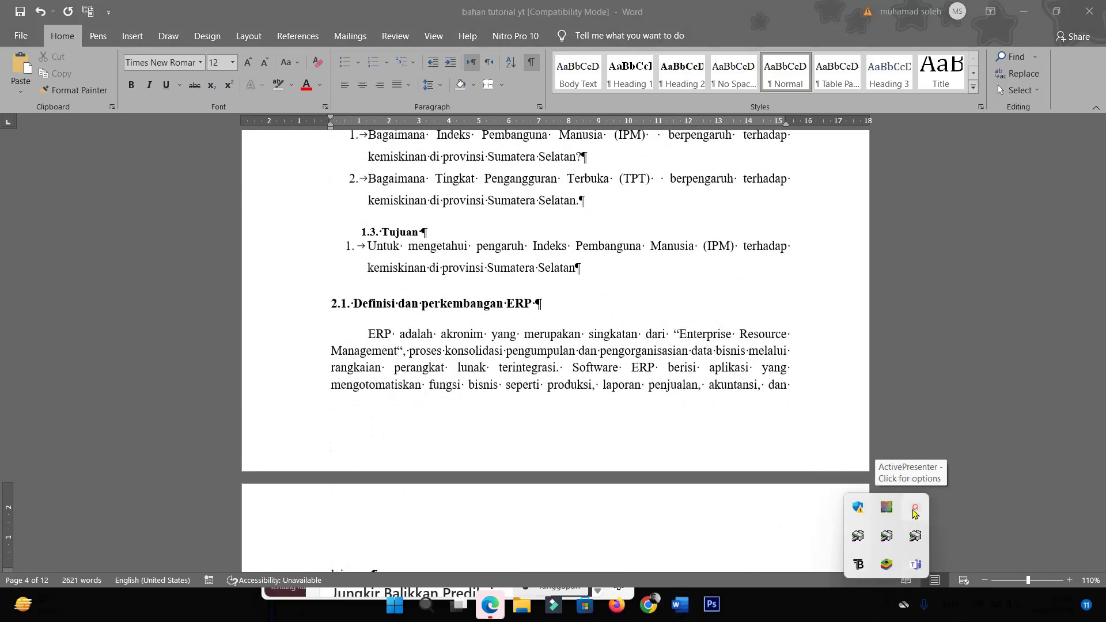
pyautogui.click(915, 533)
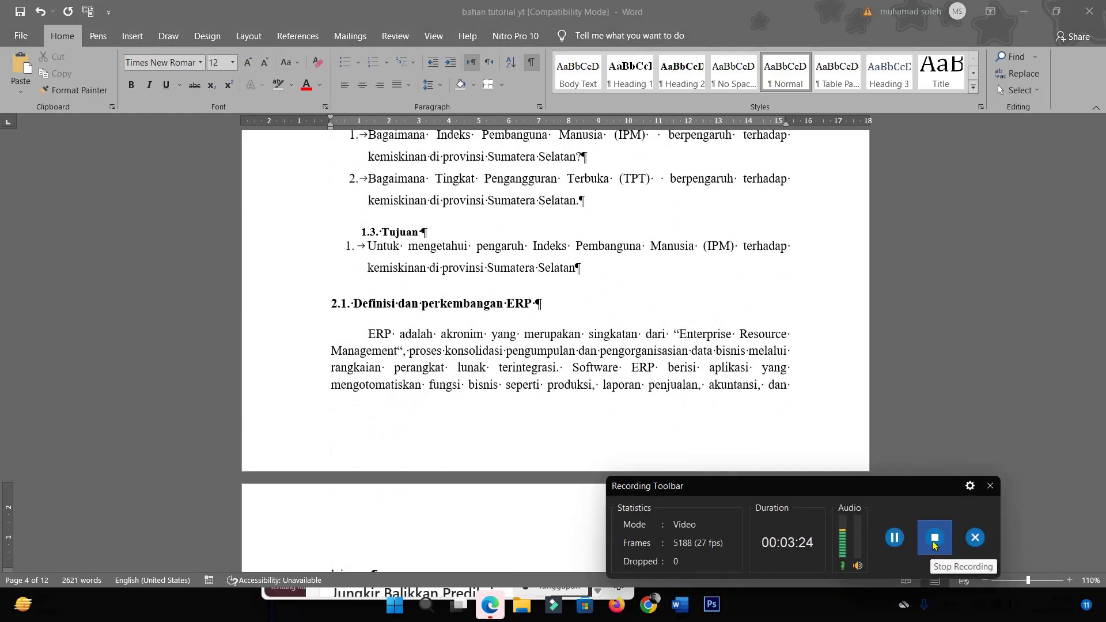